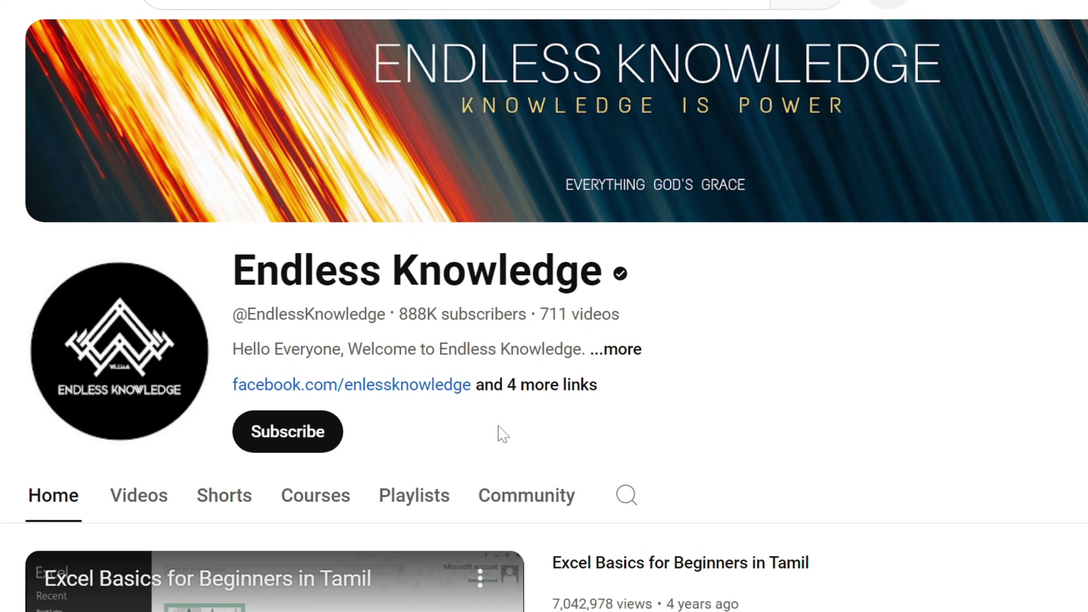
- Subscribe to the Endless Knowledge channel and choose a notification setting for it
{"action": "left_click", "coordinate": [332, 445]}
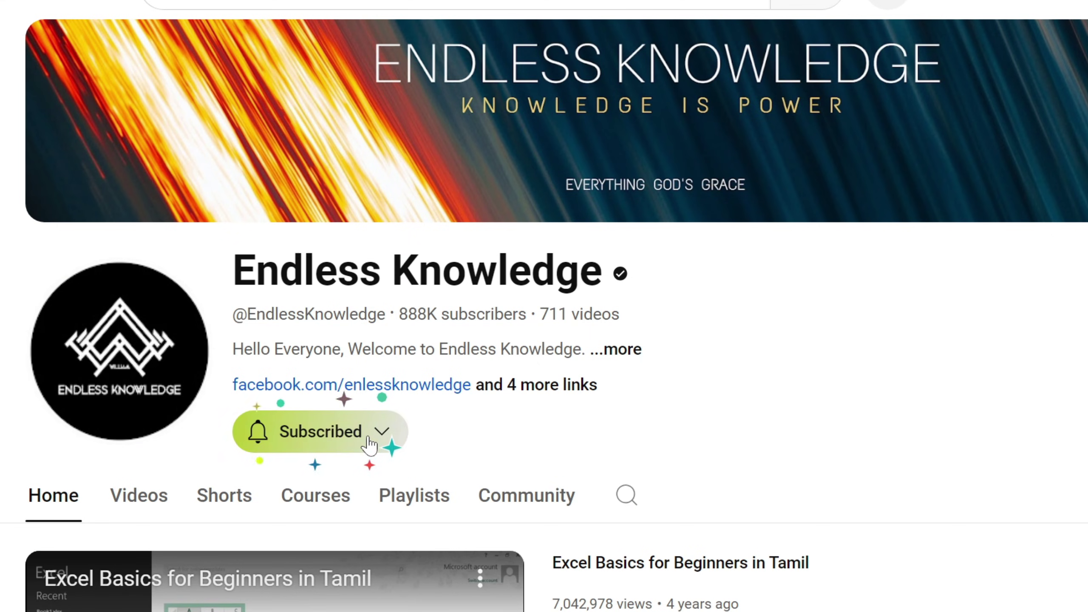
{"action": "left_click", "coordinate": [369, 445]}
{"action": "left_click", "coordinate": [375, 482]}
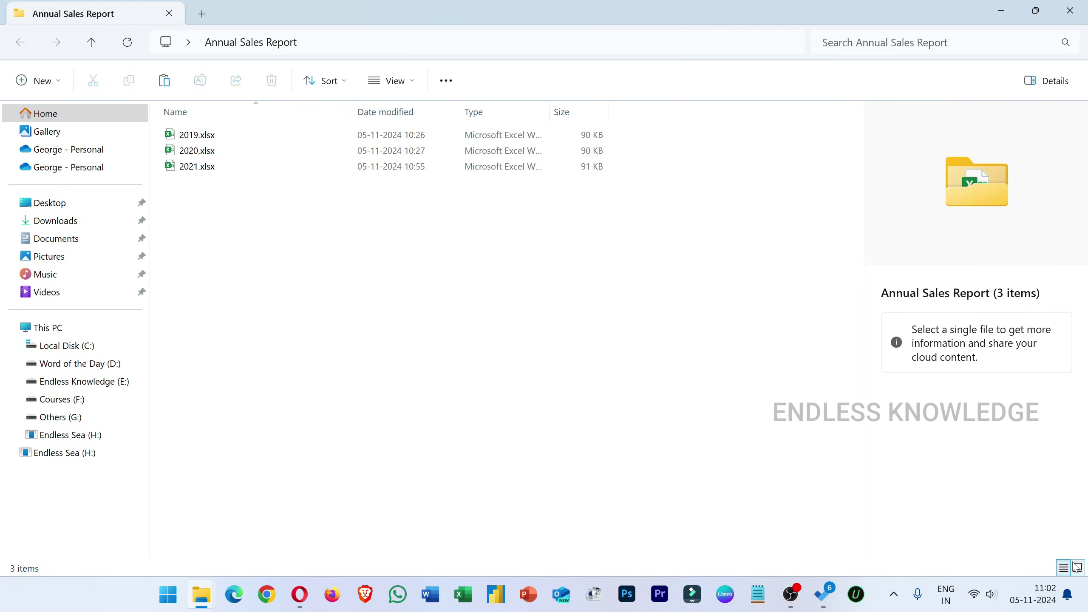
- Display the files in the Annual Sales Report folder as large thumbnails
{"action": "left_click", "coordinate": [1078, 567]}
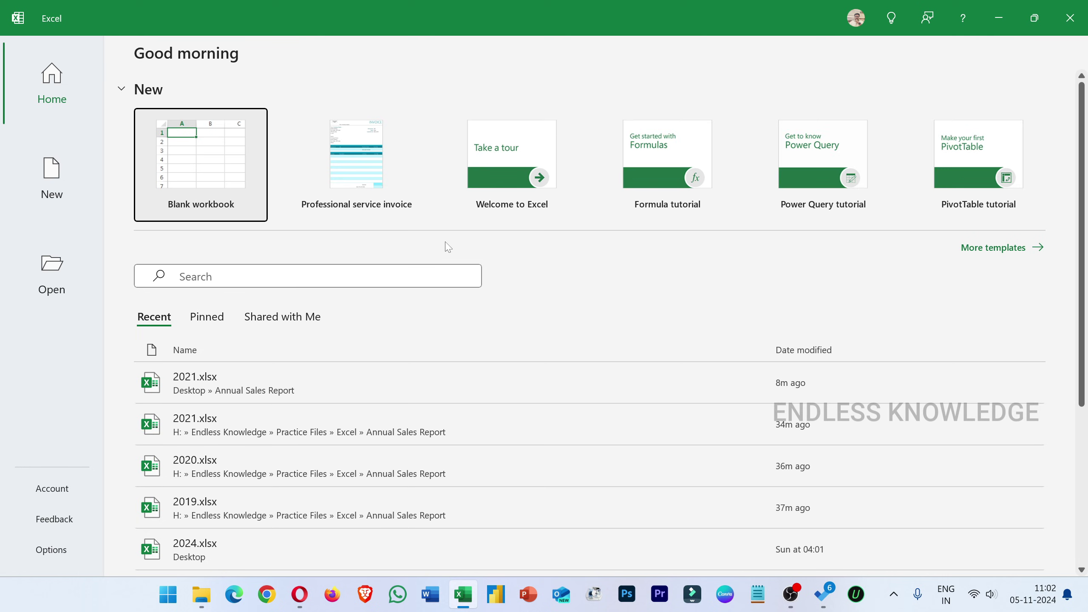
- Create a blank workbook in Excel and get data from the Annual Sales Report folder on the Desktop
{"action": "left_click", "coordinate": [212, 170]}
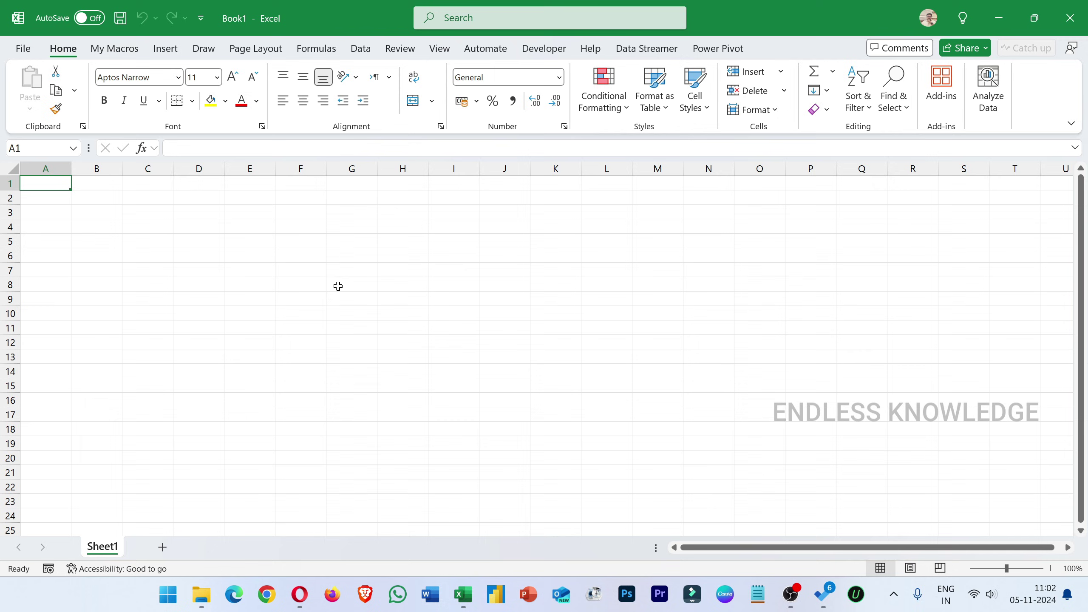
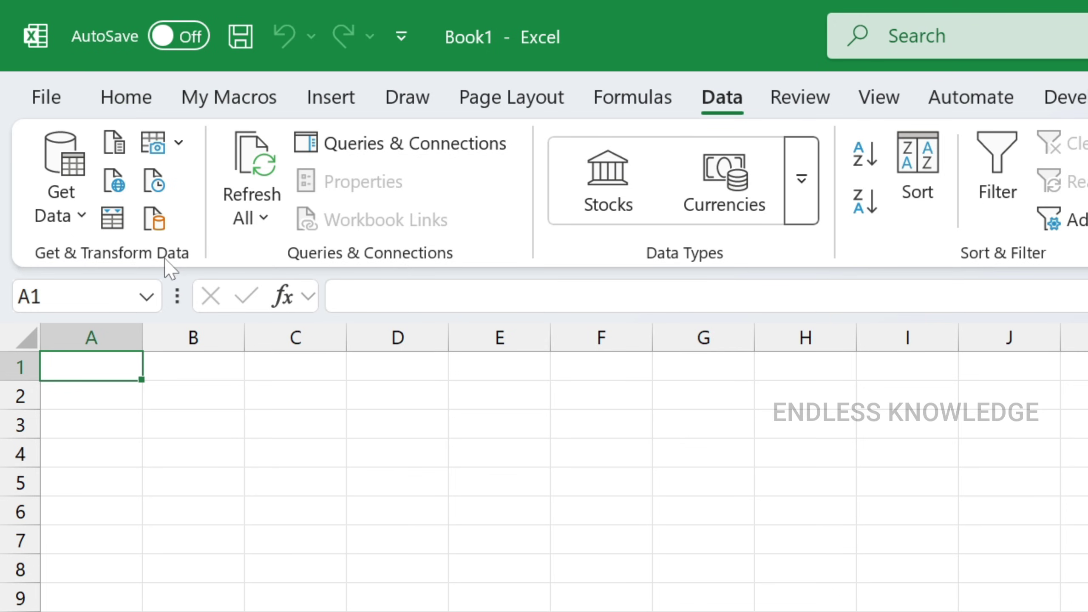
{"action": "left_click", "coordinate": [56, 206]}
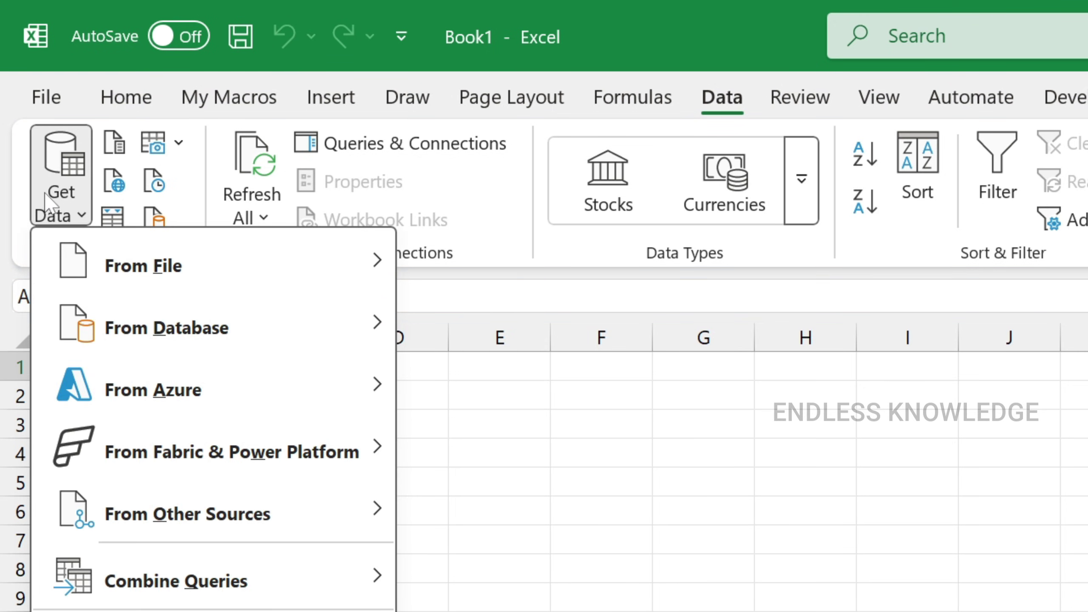
{"action": "mouse_move", "coordinate": [129, 268]}
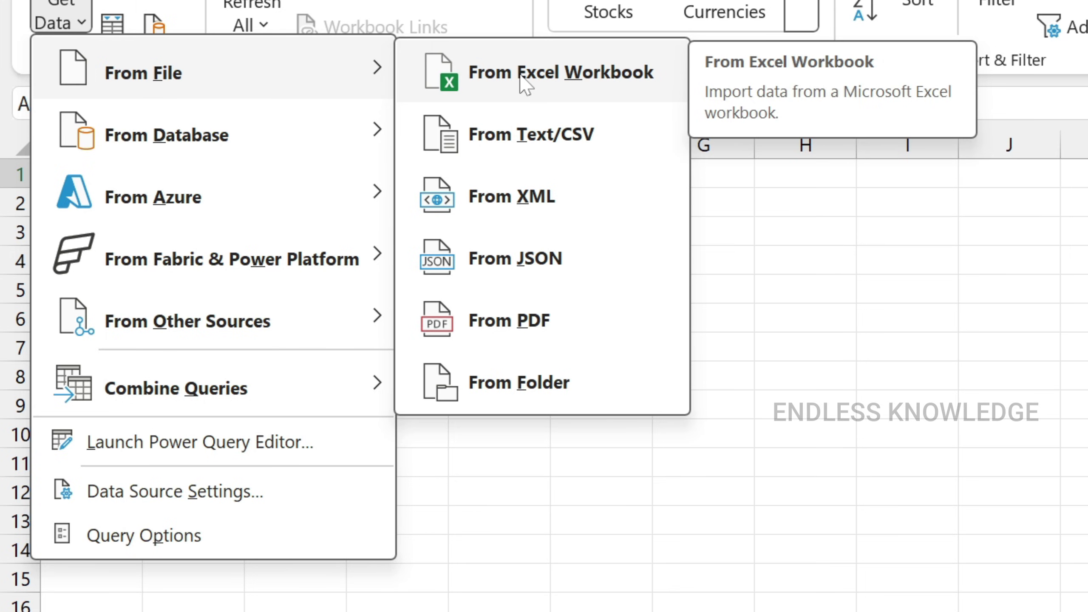
{"action": "left_click", "coordinate": [588, 398]}
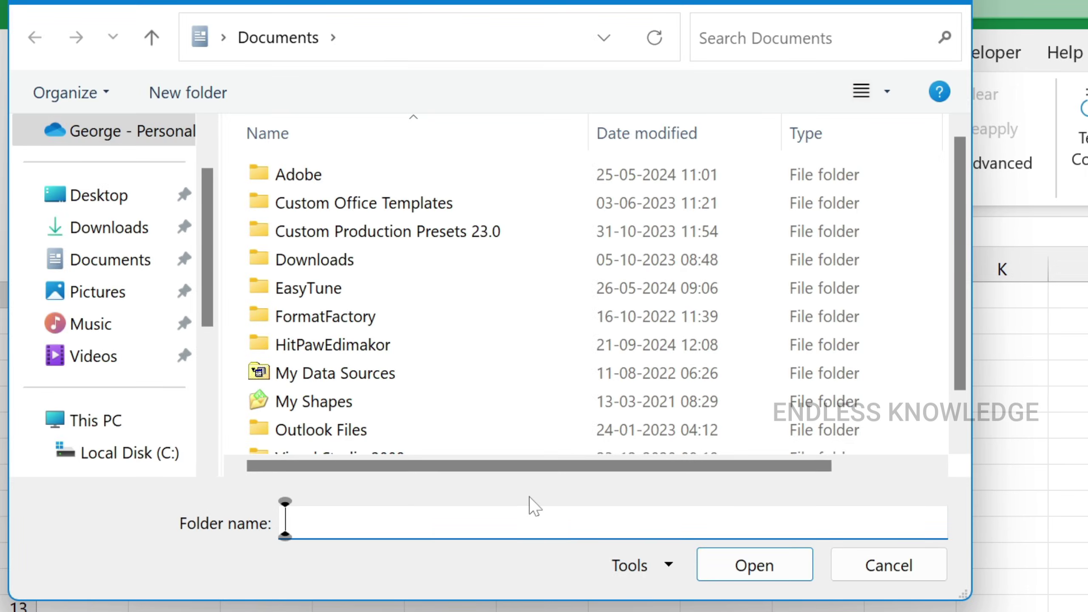
{"action": "left_click", "coordinate": [134, 207]}
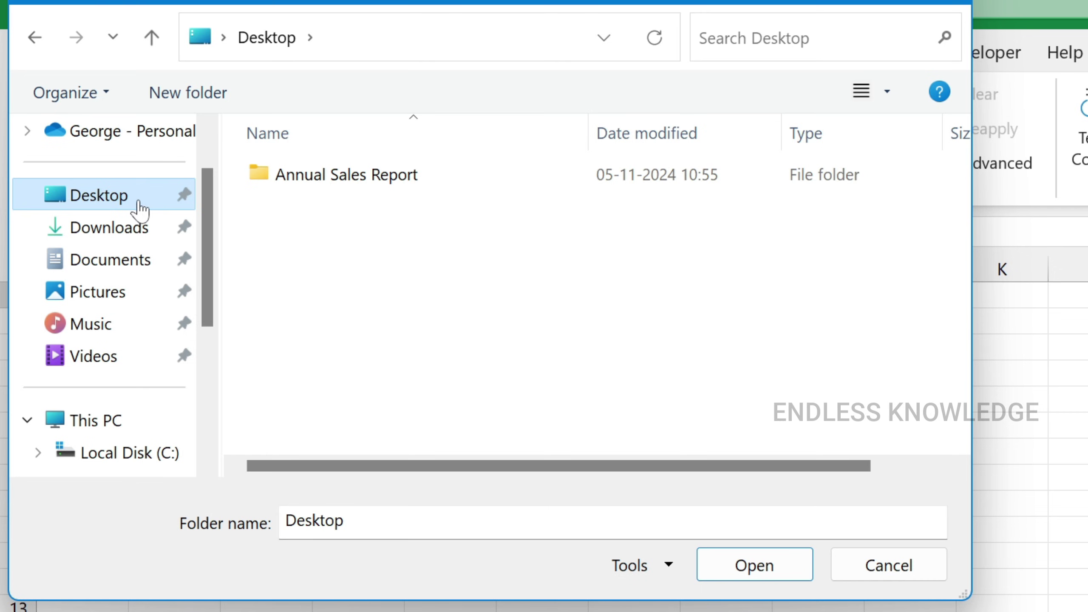
{"action": "left_click", "coordinate": [388, 179]}
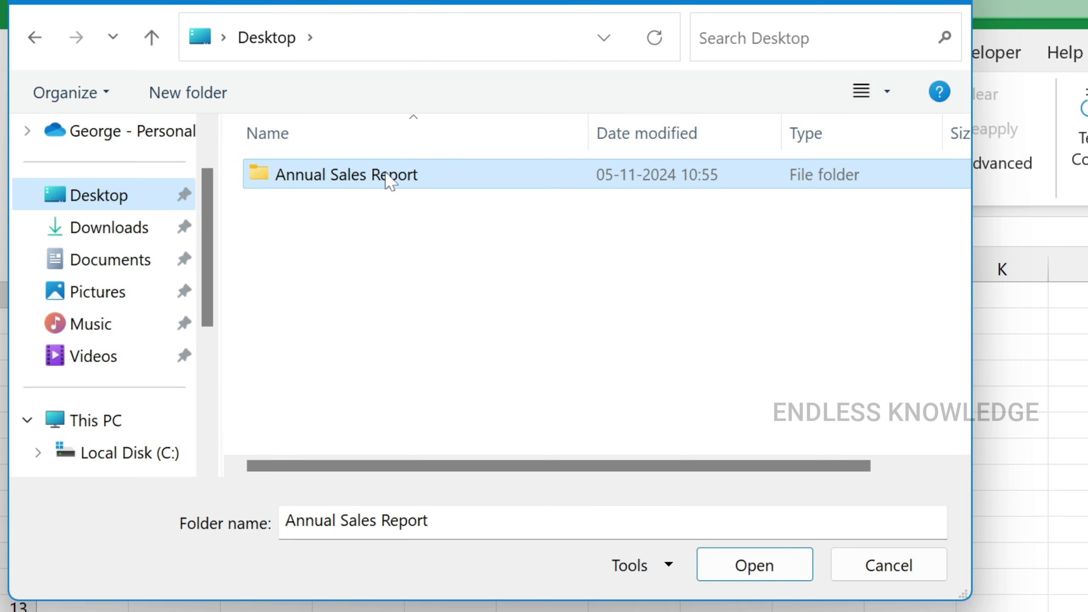
{"action": "left_click", "coordinate": [728, 568]}
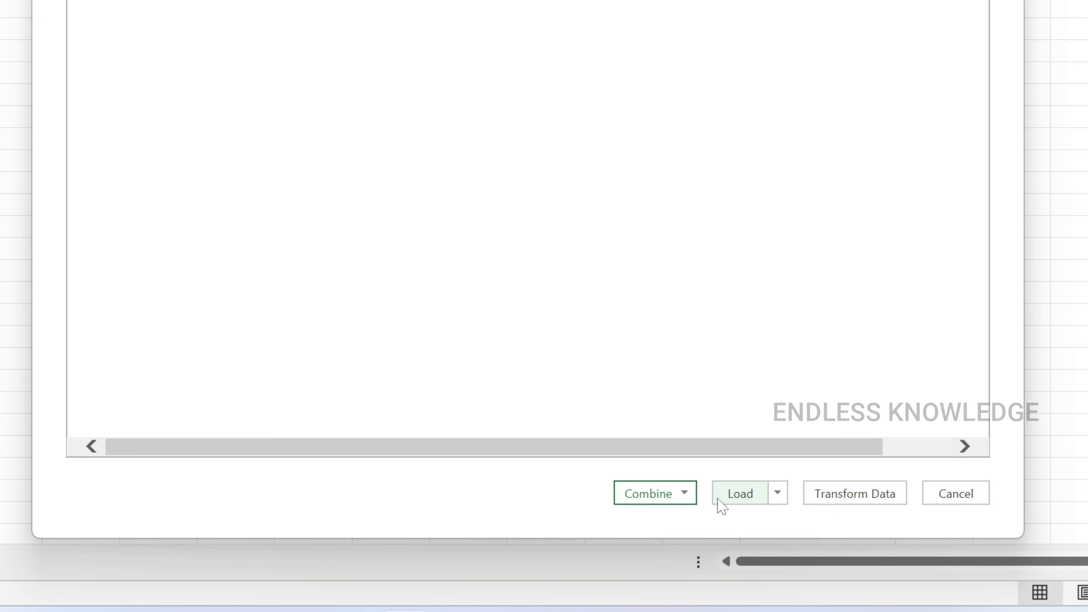
- Combine and transform the folder's files, using the first file as the sample and extracting the Sales Report sheet
{"action": "left_click", "coordinate": [687, 500]}
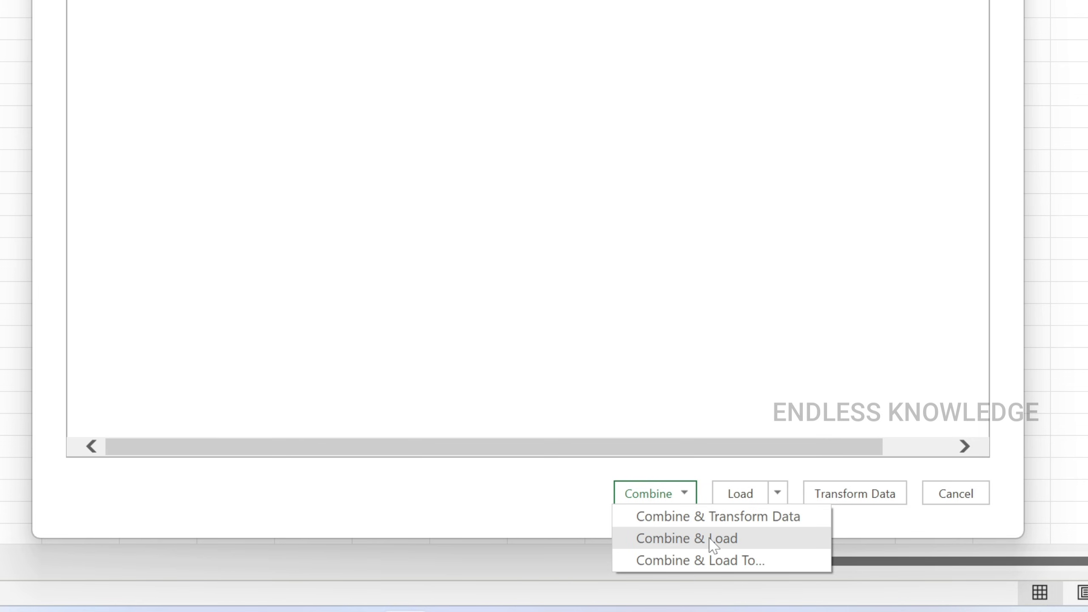
{"action": "left_click", "coordinate": [690, 519]}
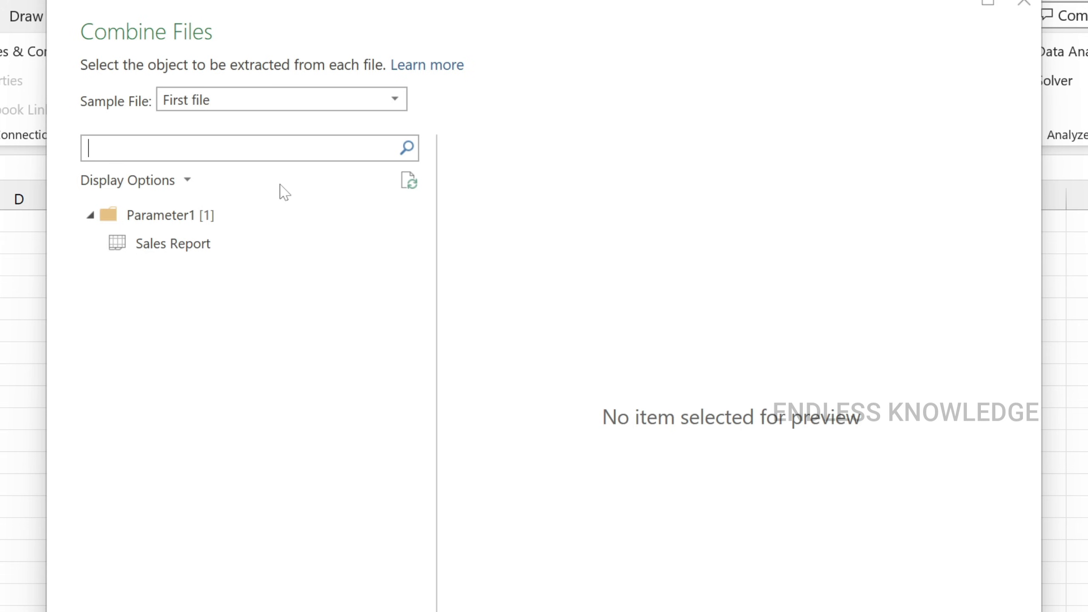
{"action": "left_click", "coordinate": [302, 106]}
{"action": "left_click", "coordinate": [272, 128]}
{"action": "left_click", "coordinate": [159, 244]}
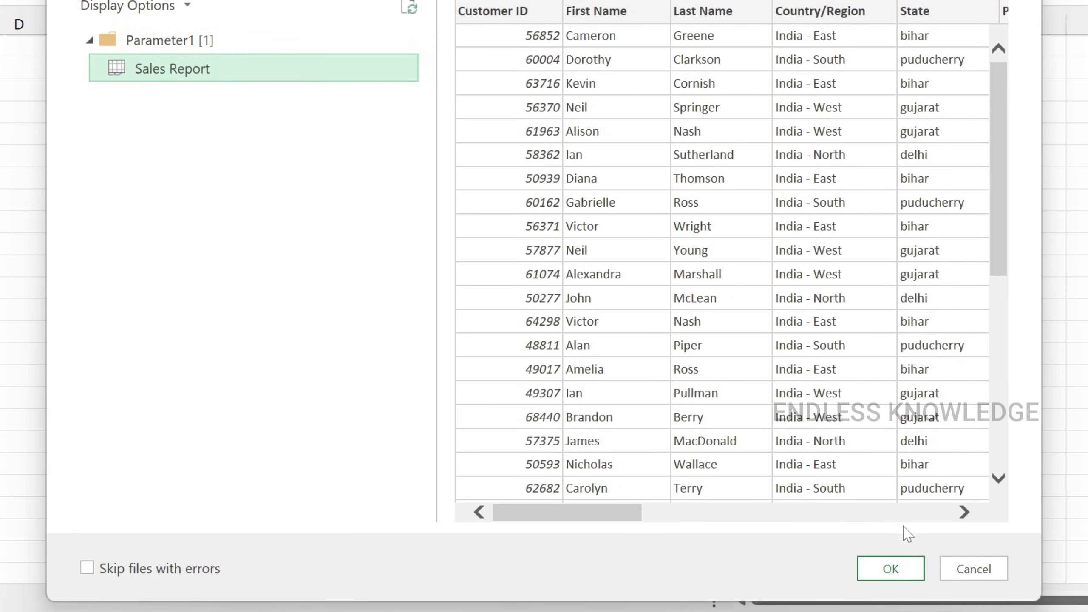
{"action": "left_click", "coordinate": [894, 570]}
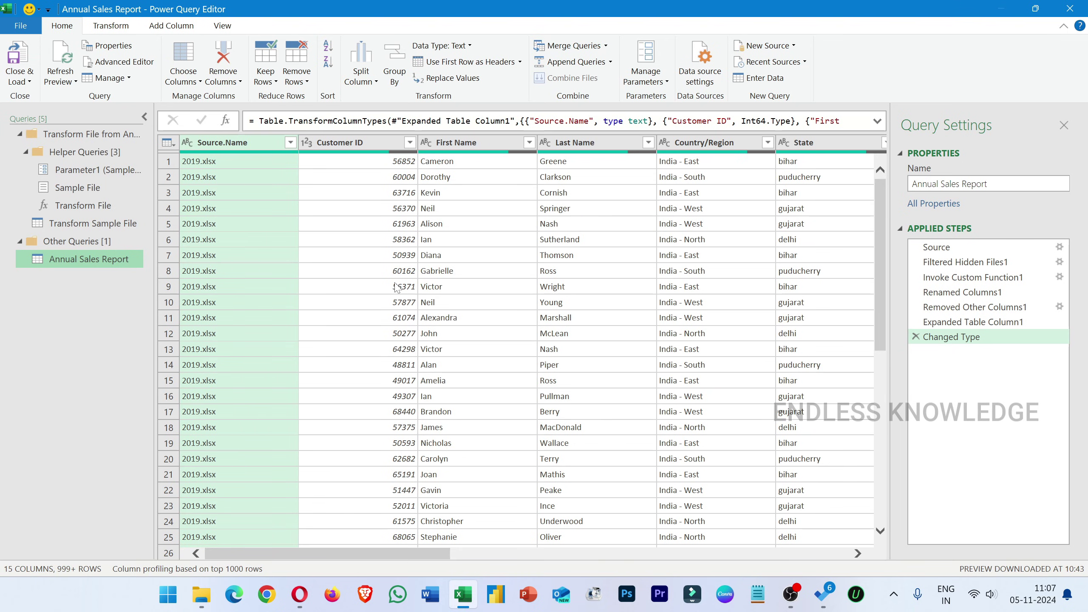
- Examine the combined table's source file names and check its rows for empty records, ending back at the first row
{"action": "scroll", "coordinate": [711, 290], "scroll_direction": "down", "scroll_amount": 20}
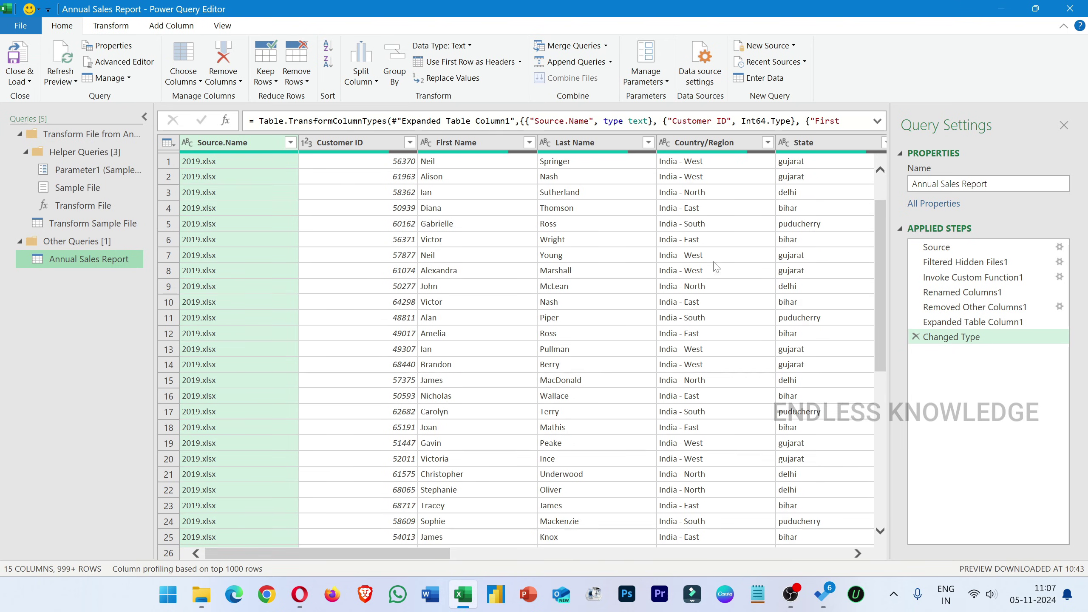
{"action": "scroll", "coordinate": [711, 290], "scroll_direction": "down", "scroll_amount": 20}
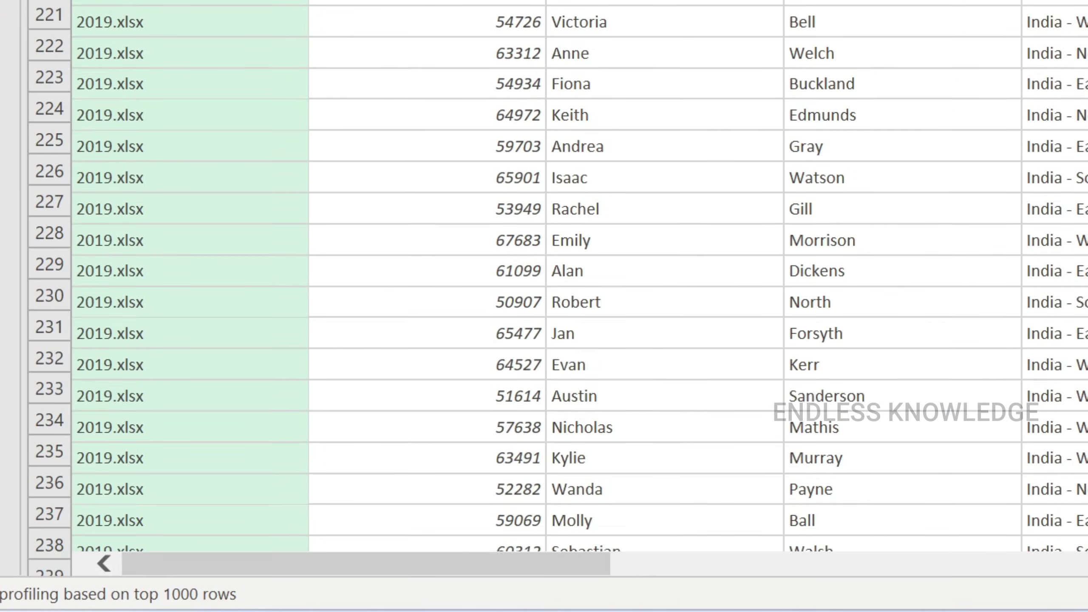
{"action": "scroll", "coordinate": [556, 288], "scroll_direction": "down", "scroll_amount": 20}
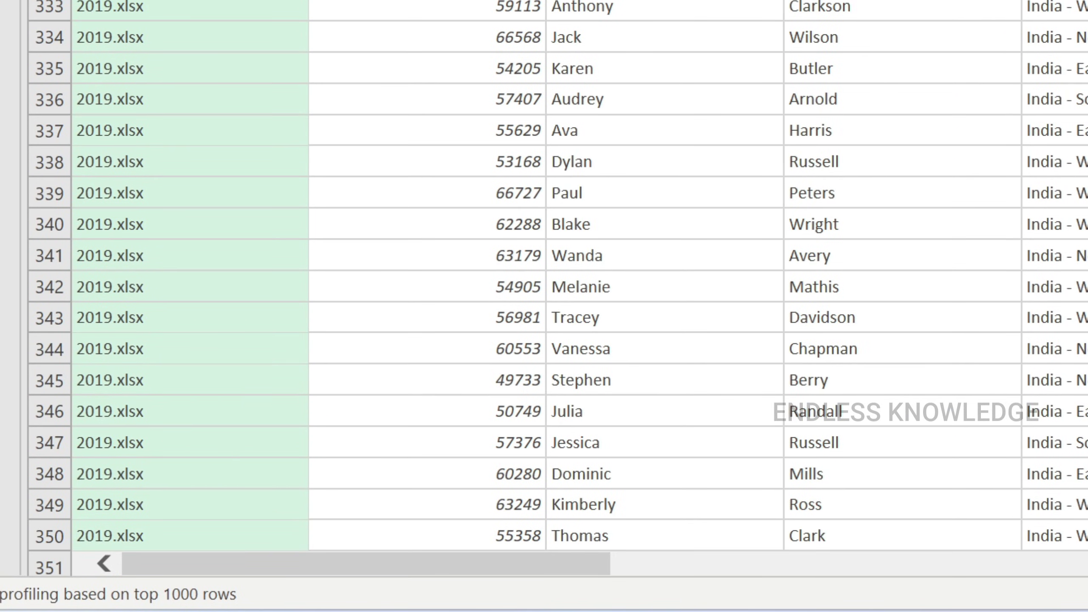
{"action": "scroll", "coordinate": [557, 276], "scroll_direction": "down", "scroll_amount": 18}
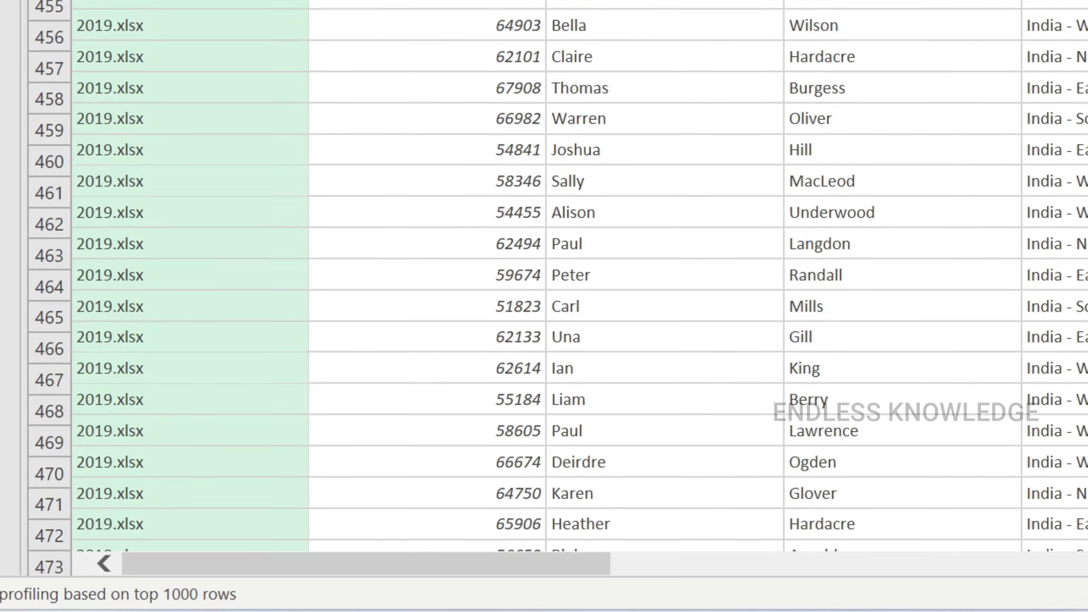
{"action": "scroll", "coordinate": [557, 277], "scroll_direction": "down", "scroll_amount": 20}
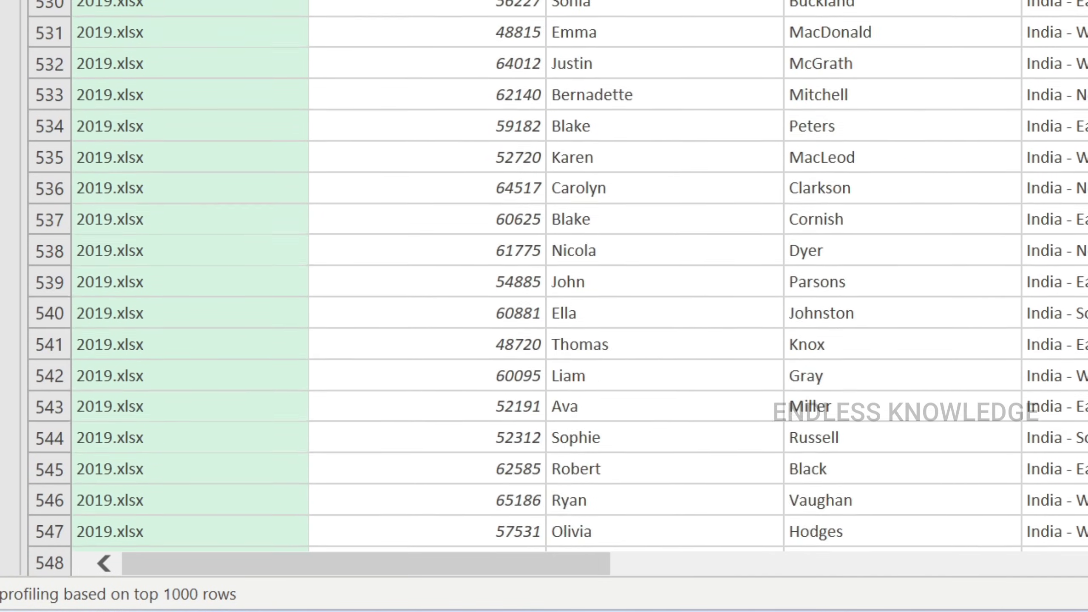
{"action": "scroll", "coordinate": [556, 276], "scroll_direction": "down", "scroll_amount": 20}
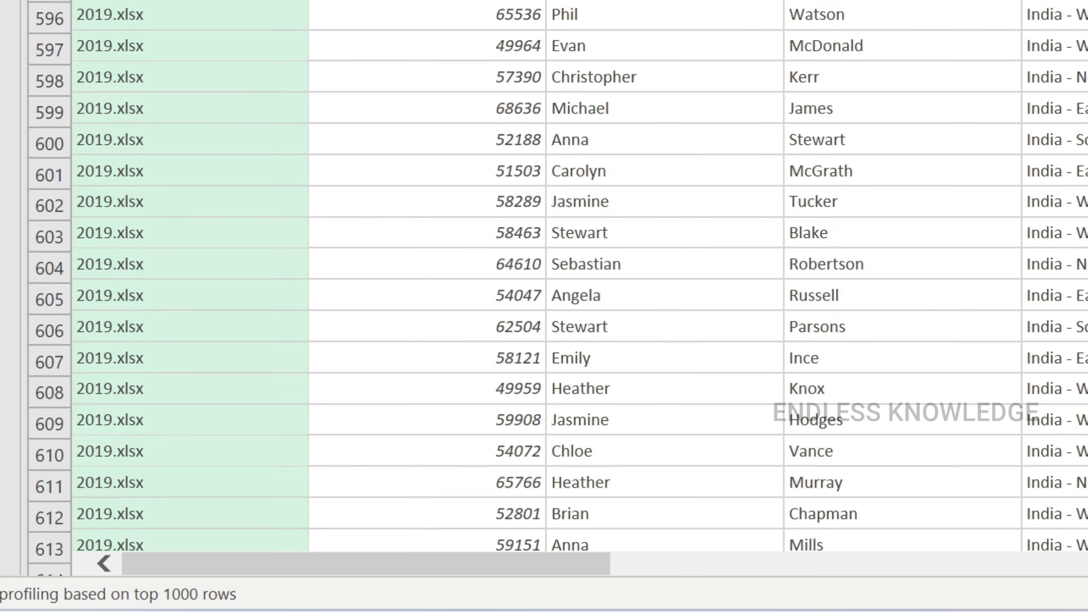
{"action": "scroll", "coordinate": [556, 276], "scroll_direction": "down", "scroll_amount": 20}
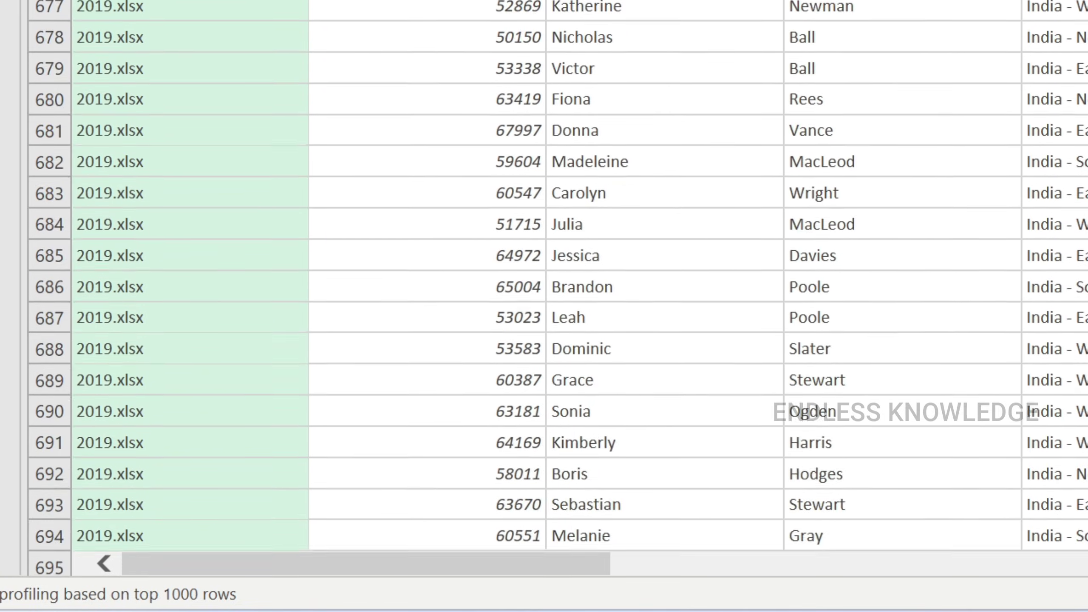
{"action": "scroll", "coordinate": [556, 276], "scroll_direction": "down", "scroll_amount": 17}
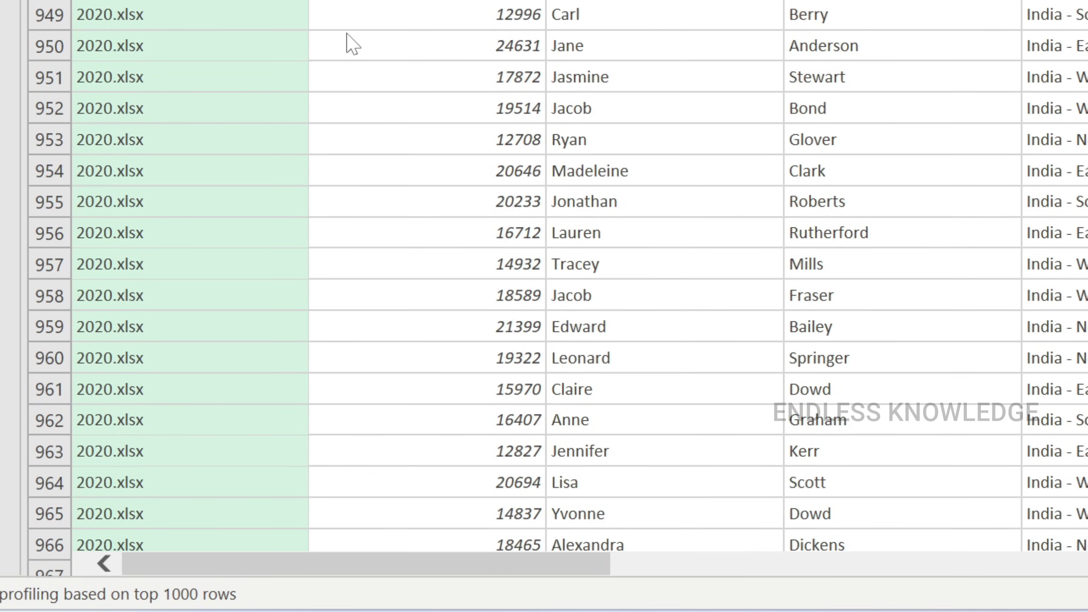
{"action": "scroll", "coordinate": [347, 43], "scroll_direction": "up", "scroll_amount": 13}
{"action": "scroll", "coordinate": [343, 47], "scroll_direction": "down", "scroll_amount": 6}
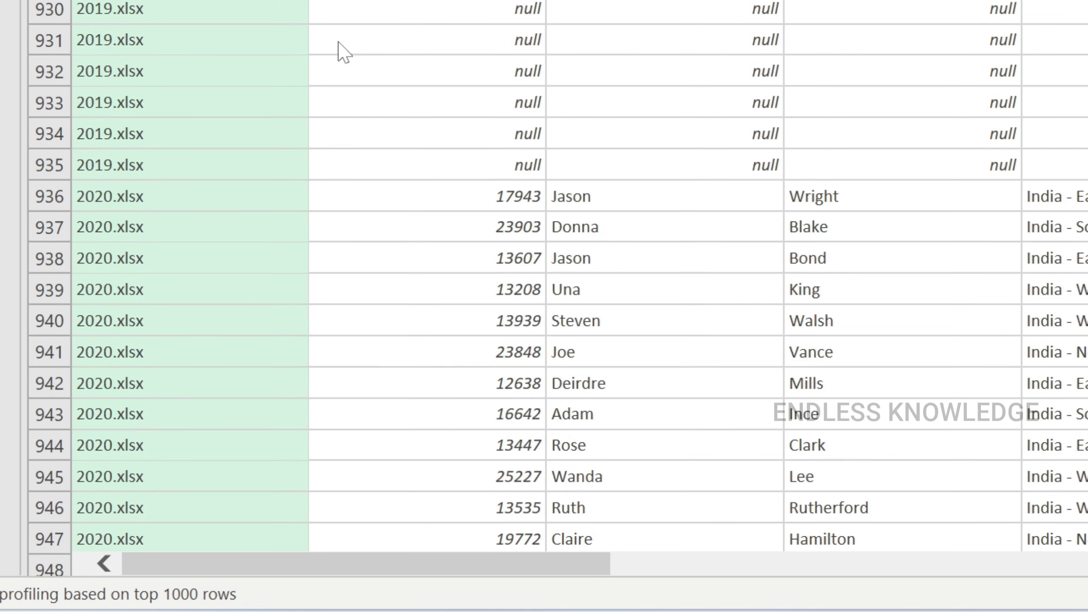
{"action": "scroll", "coordinate": [344, 51], "scroll_direction": "down", "scroll_amount": 3}
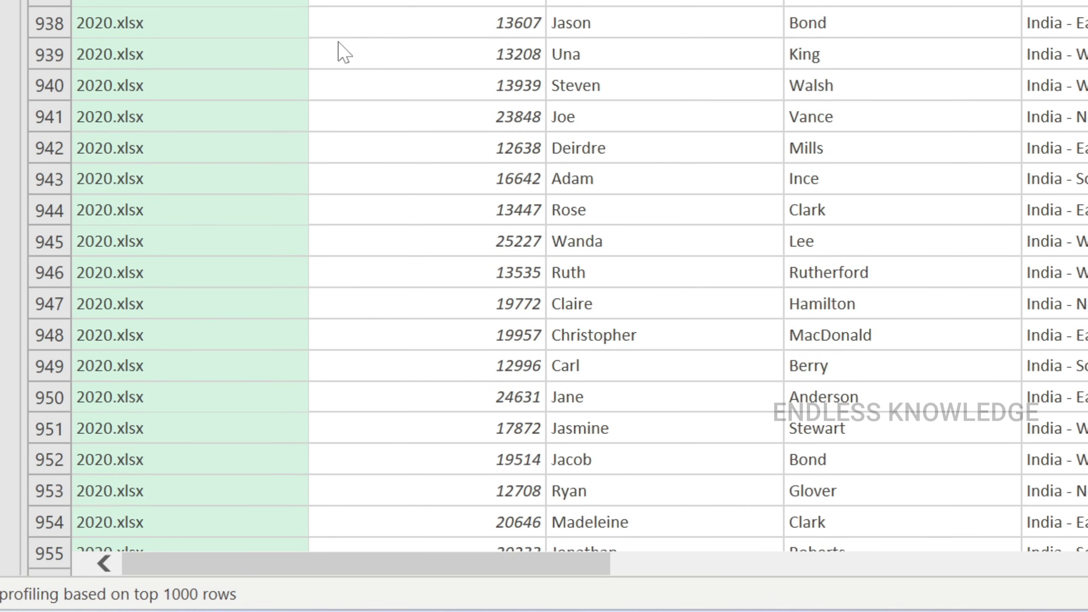
{"action": "scroll", "coordinate": [346, 292], "scroll_direction": "up", "scroll_amount": 12}
{"action": "scroll", "coordinate": [416, 334], "scroll_direction": "up", "scroll_amount": 5}
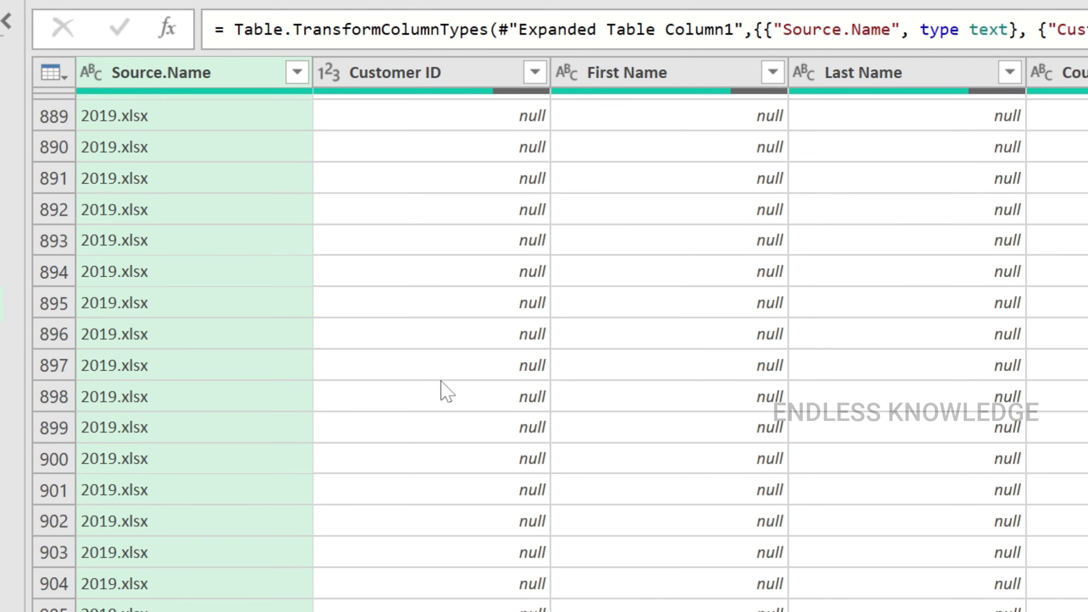
{"action": "scroll", "coordinate": [464, 520], "scroll_direction": "up", "scroll_amount": 16}
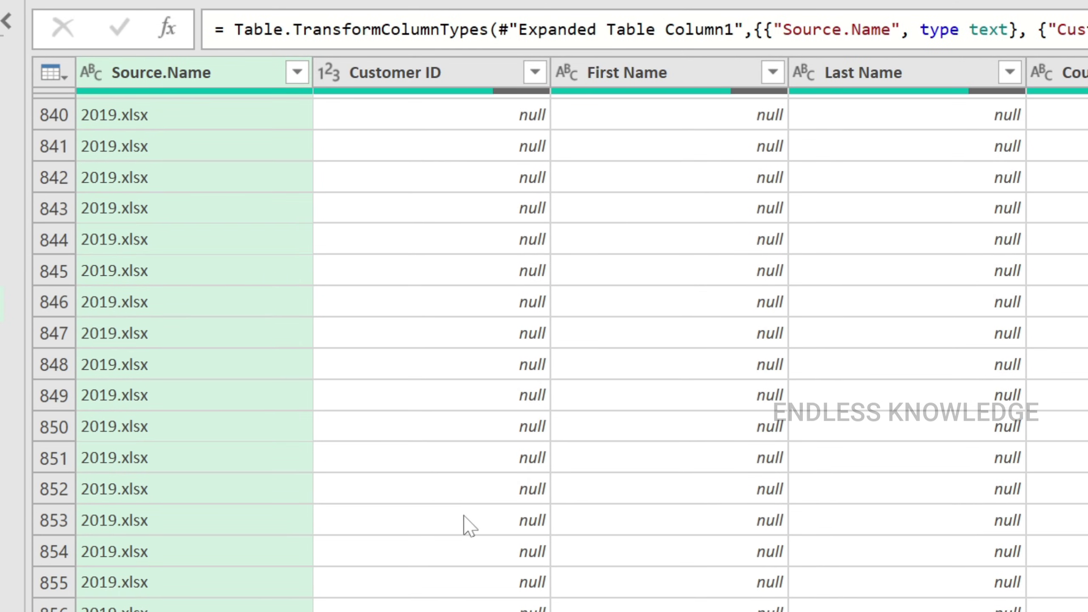
{"action": "scroll", "coordinate": [464, 522], "scroll_direction": "up", "scroll_amount": 1}
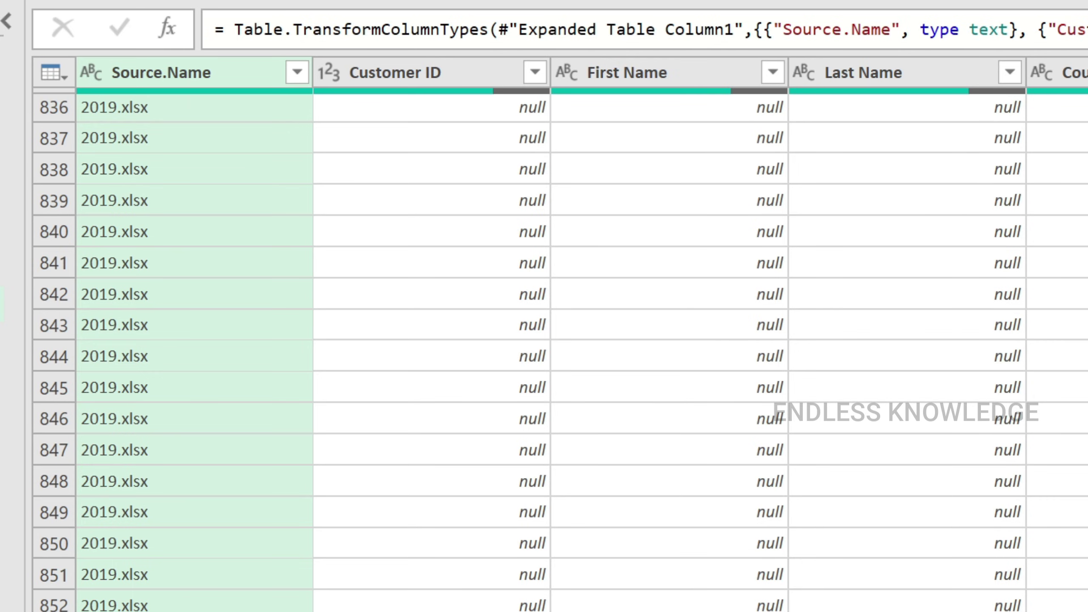
{"action": "key", "text": "ctrl+Home"}
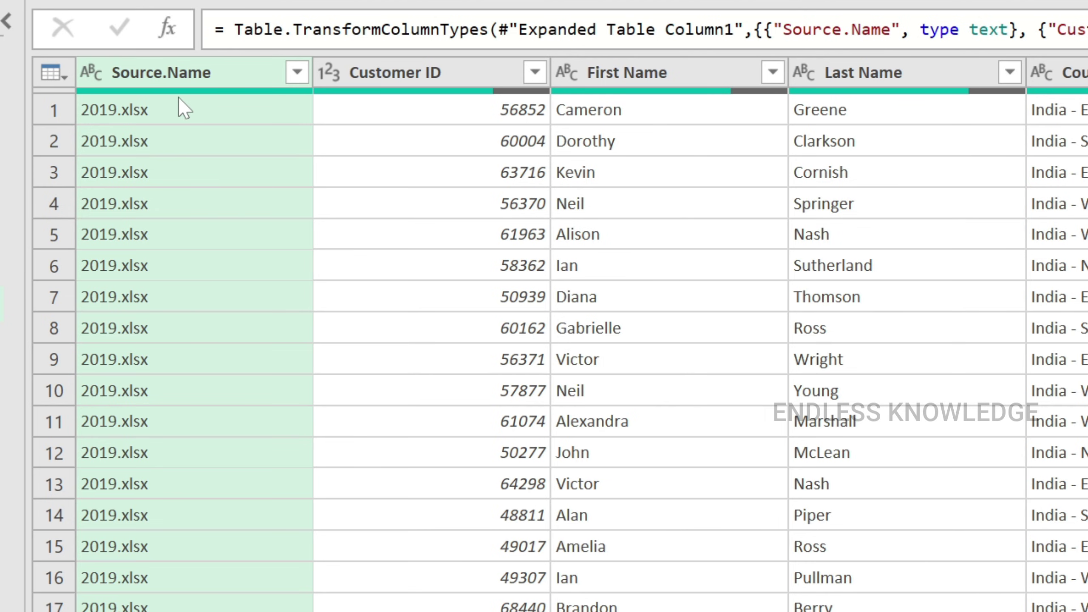
- Remove the Source.Name column and filter out the rows with an empty Customer ID
{"action": "right_click", "coordinate": [187, 84]}
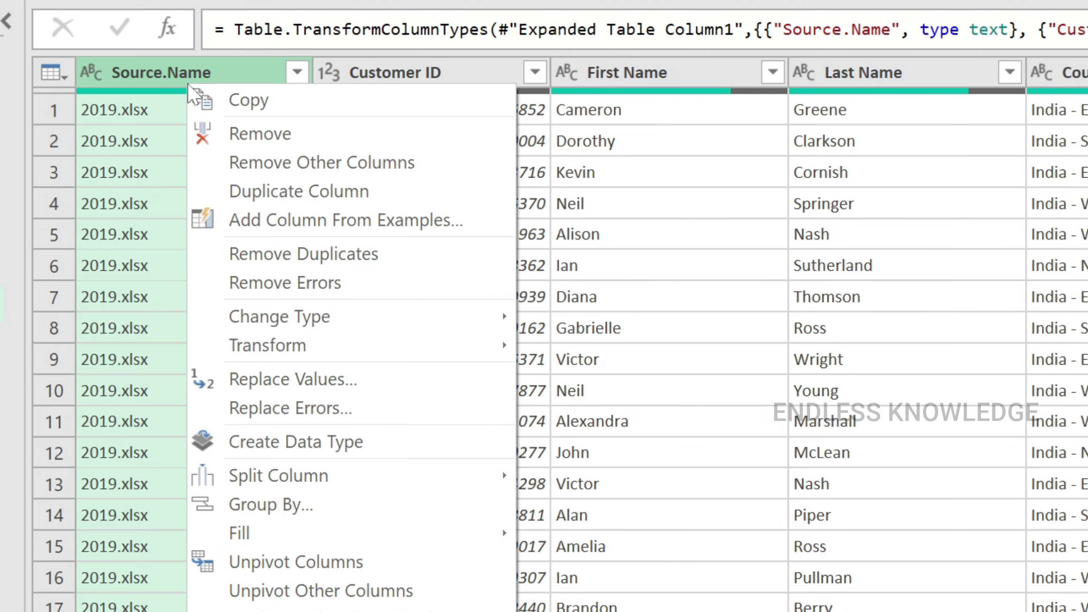
{"action": "left_click", "coordinate": [243, 128]}
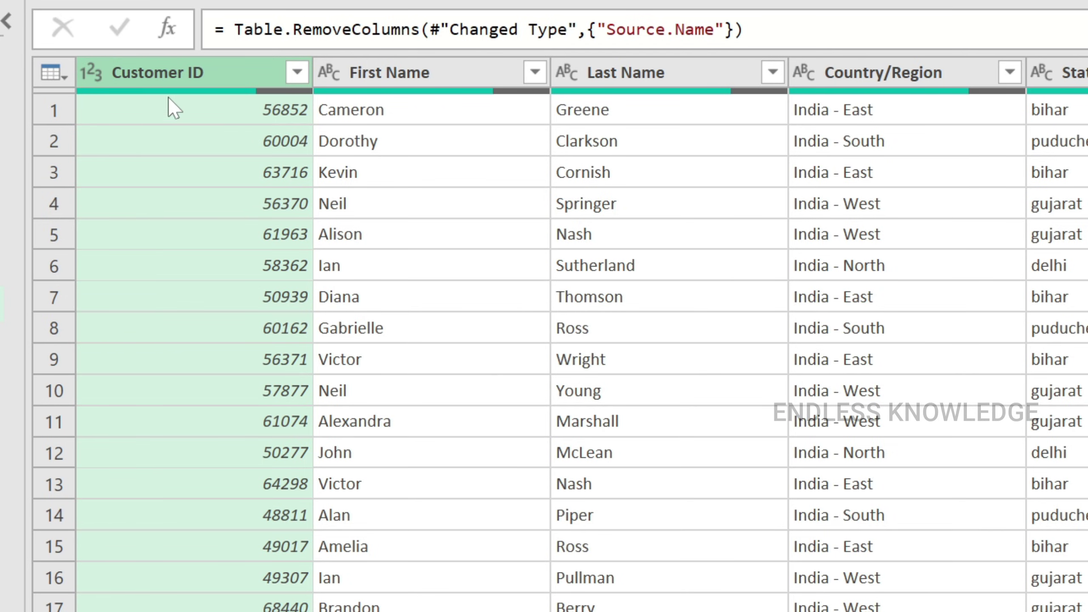
{"action": "mouse_move", "coordinate": [166, 92]}
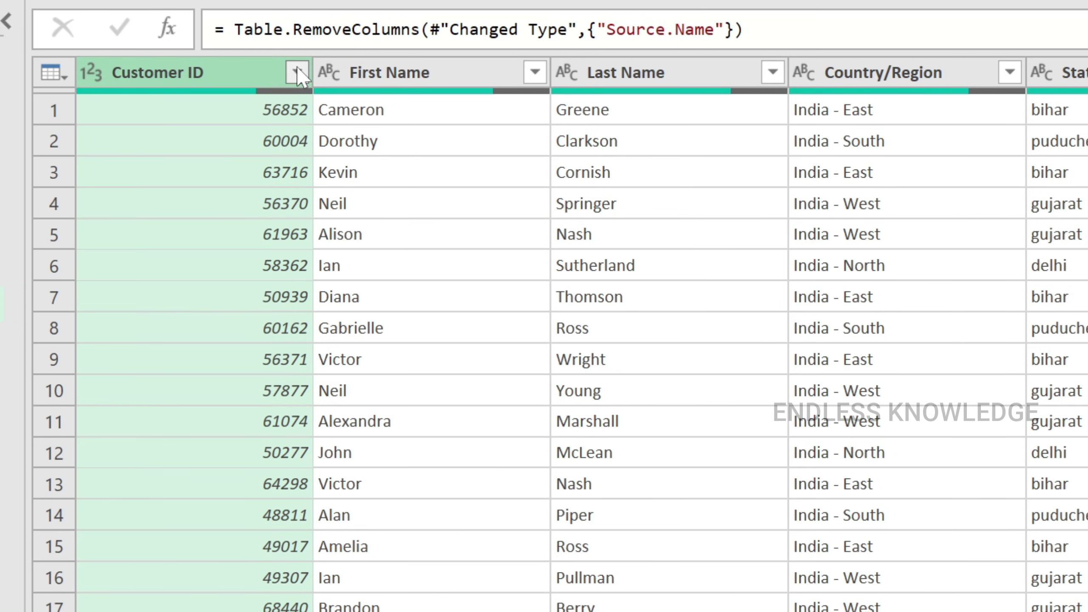
{"action": "left_click", "coordinate": [297, 72]}
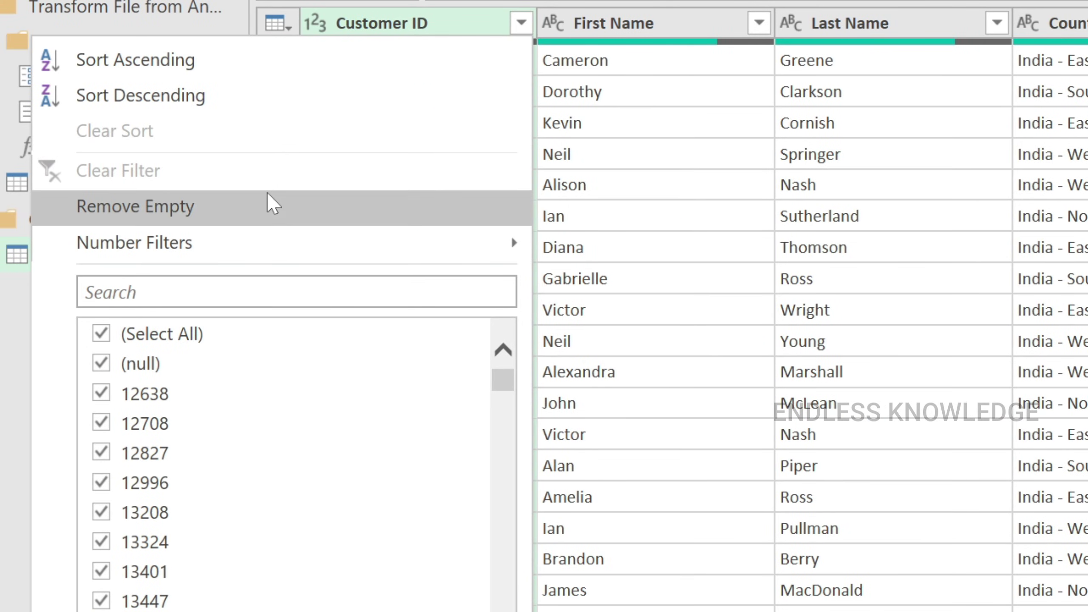
{"action": "left_click", "coordinate": [42, 249]}
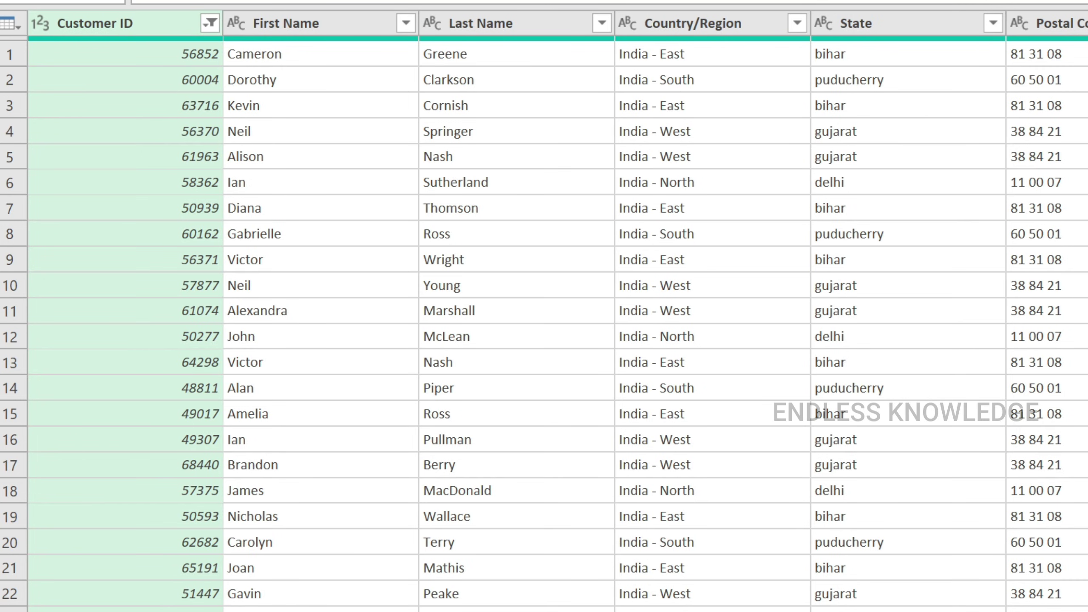
- Check the data types of the order columns and set Unit Sold to Whole Number
{"action": "scroll", "coordinate": [454, 547], "scroll_direction": "right", "scroll_amount": 10}
{"action": "scroll", "coordinate": [831, 117], "scroll_direction": "right", "scroll_amount": 8}
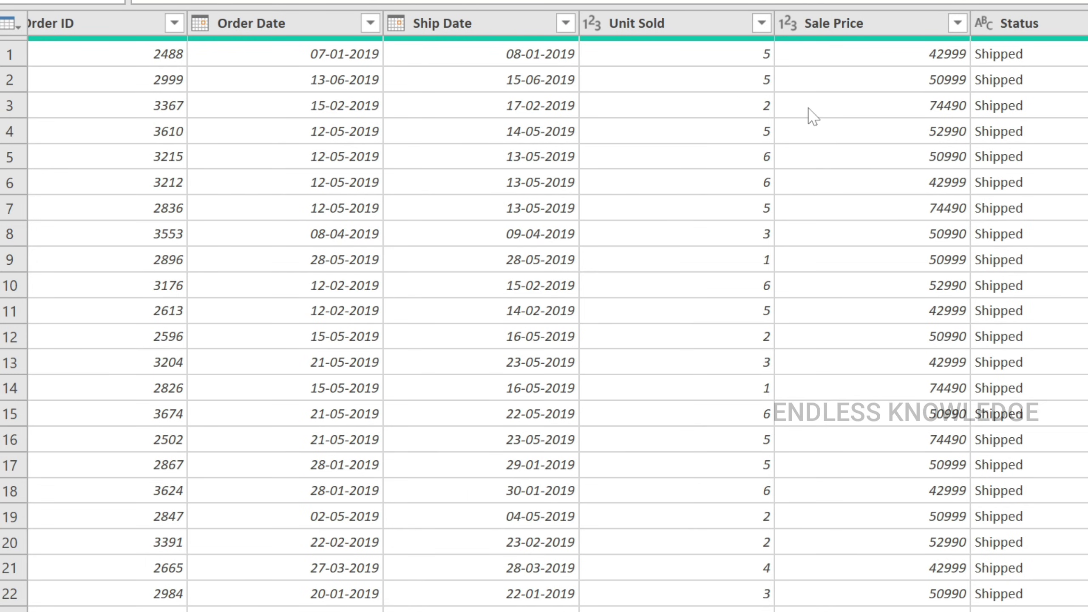
{"action": "left_click", "coordinate": [596, 22]}
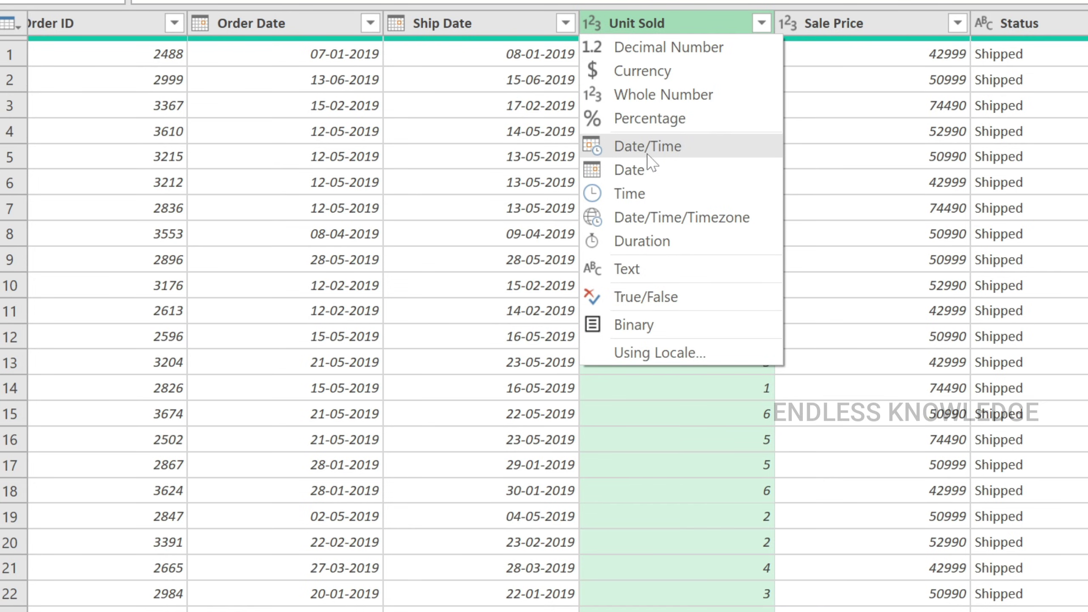
{"action": "left_click", "coordinate": [653, 103]}
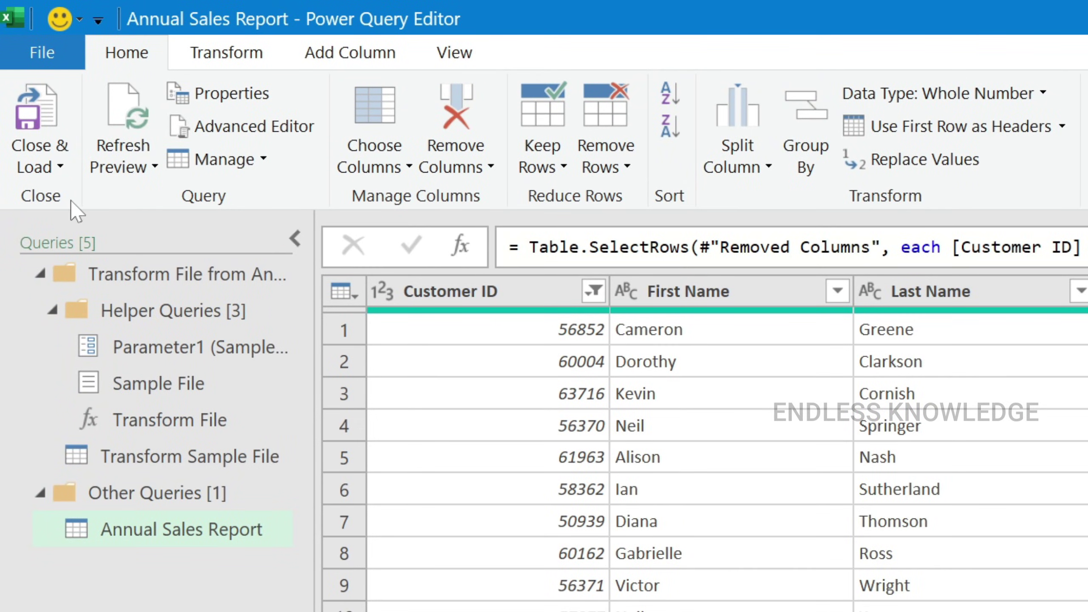
- Close and load the Annual Sales Report query into a worksheet, then dismiss the Queries & Connections pane
{"action": "left_click", "coordinate": [55, 168]}
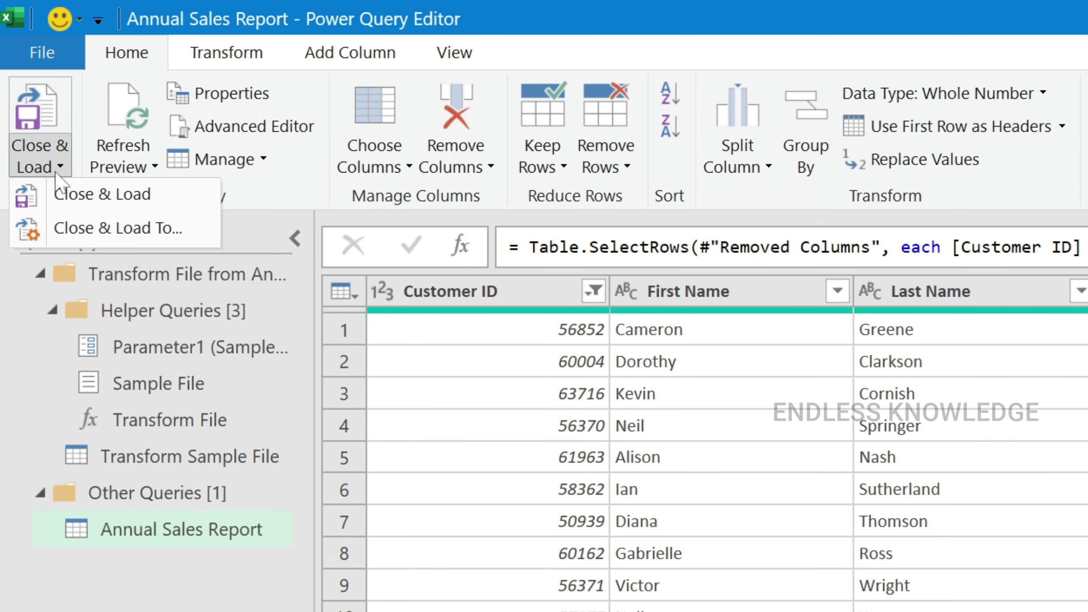
{"action": "left_click", "coordinate": [85, 206]}
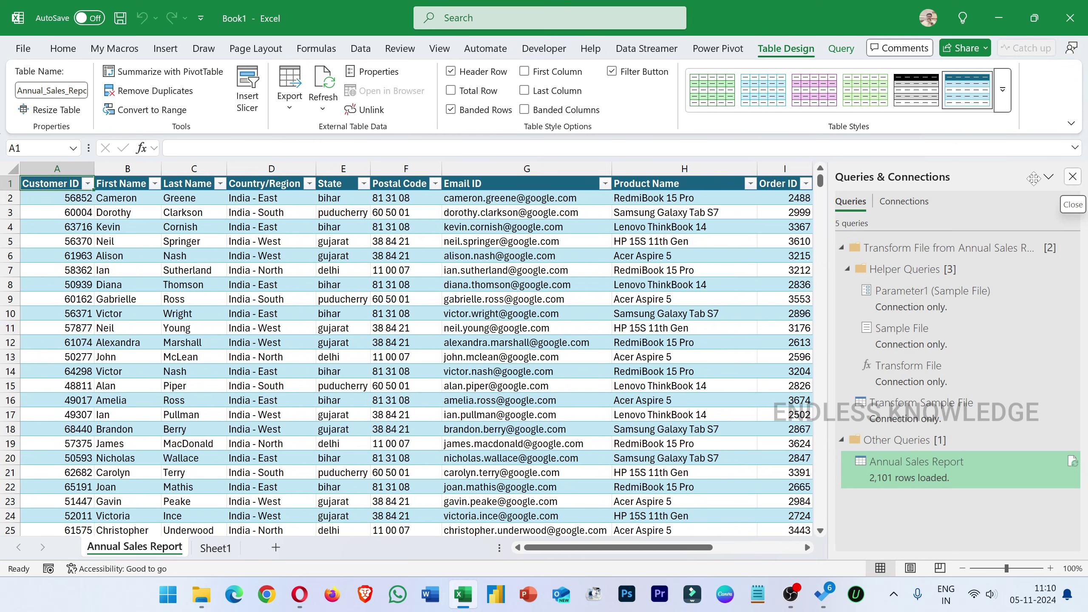
{"action": "mouse_move", "coordinate": [964, 467]}
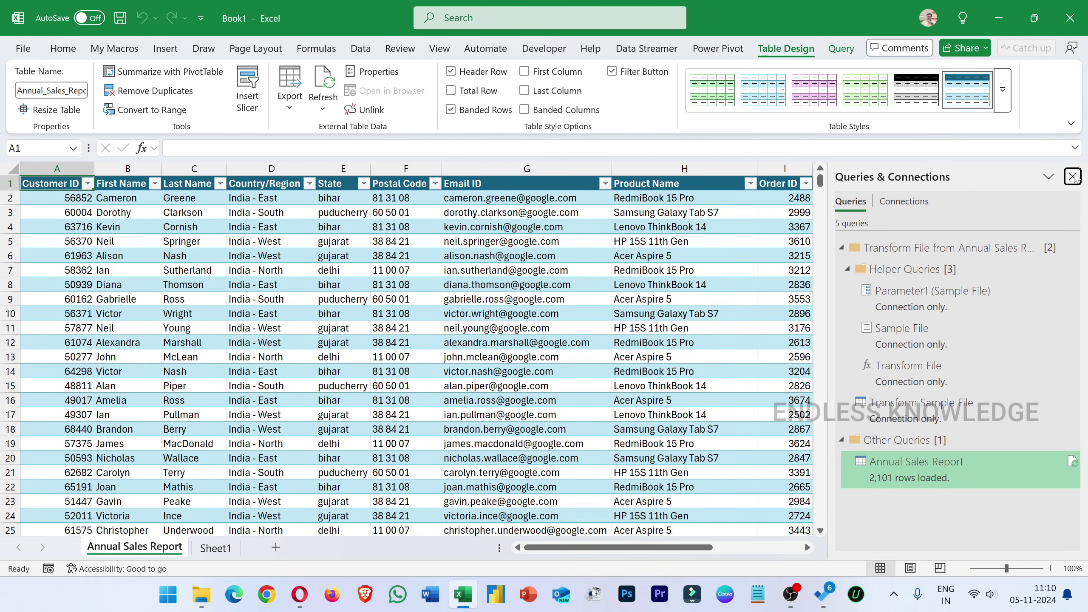
{"action": "left_click", "coordinate": [1072, 176]}
- Show the Queries & Connections pane again for the loaded table, then hide it
{"action": "left_click", "coordinate": [505, 226]}
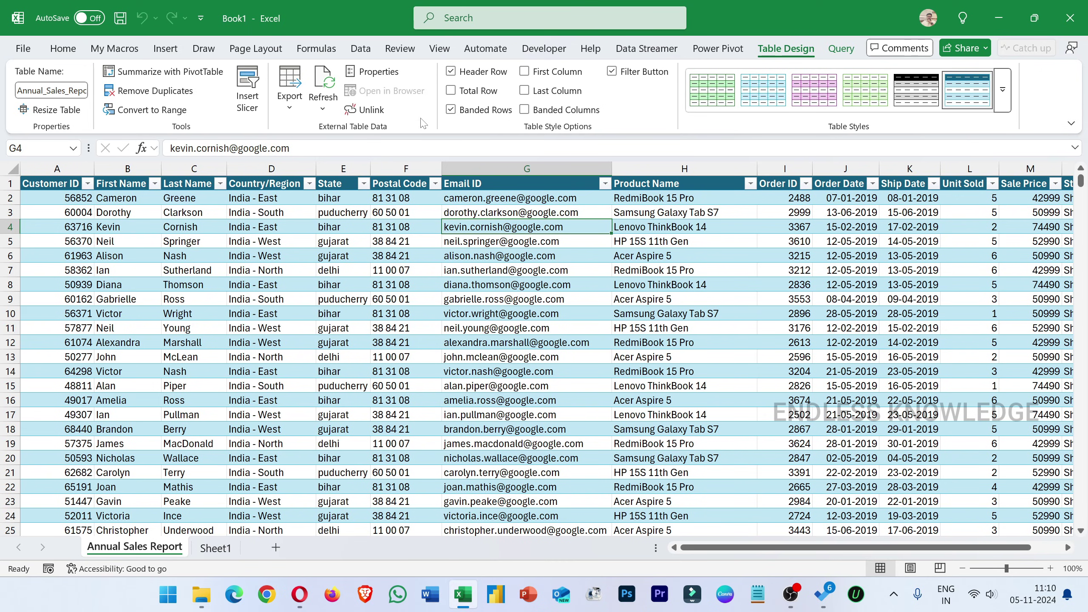
{"action": "left_click", "coordinate": [366, 55]}
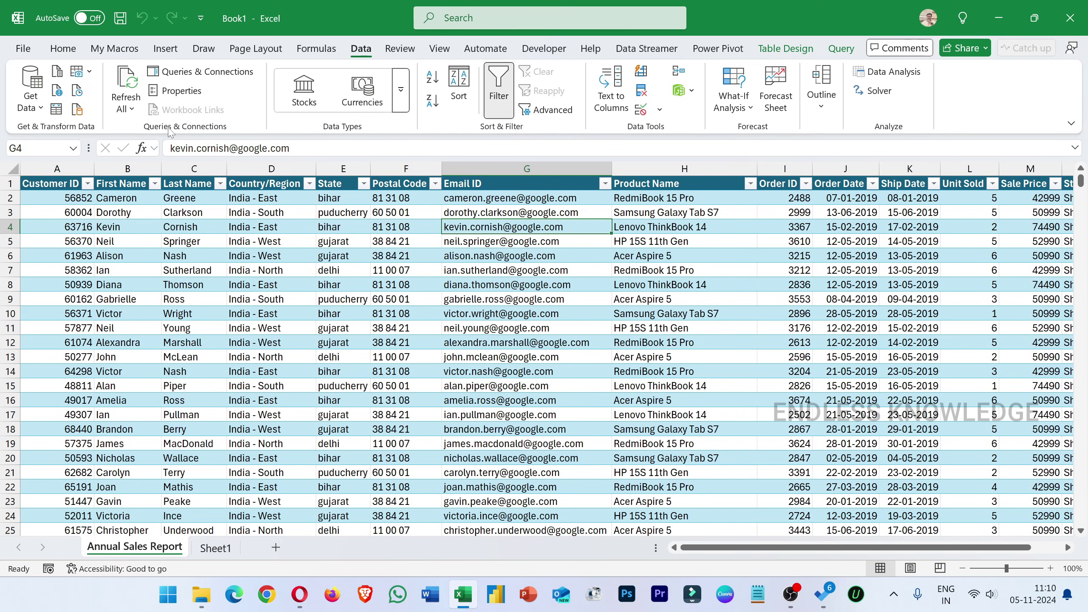
{"action": "left_click", "coordinate": [200, 78]}
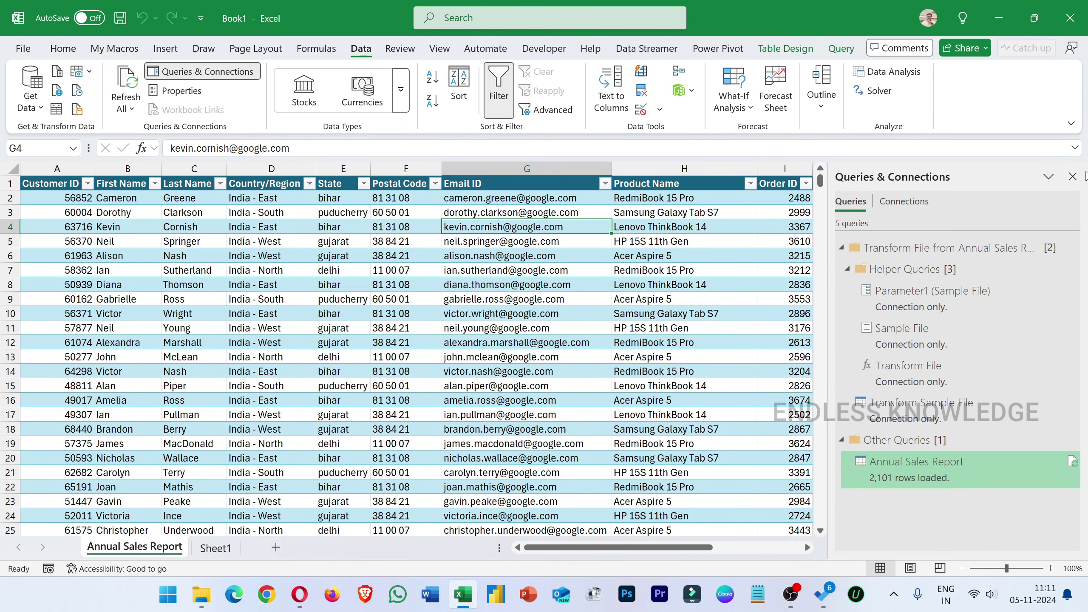
{"action": "left_click", "coordinate": [1073, 177]}
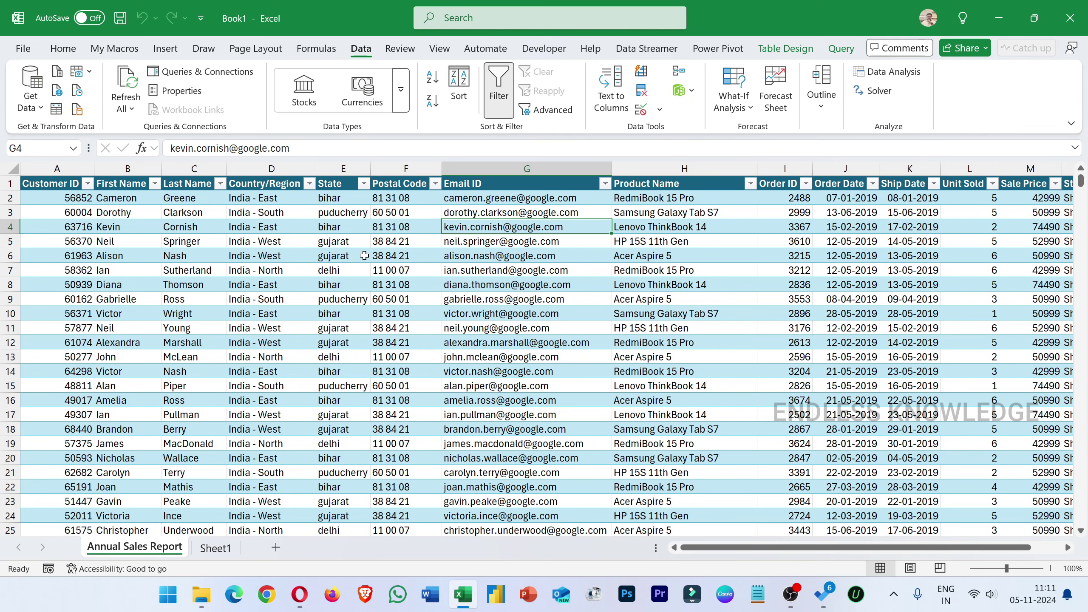
- Examine the loaded table across all its columns and down to its last record
{"action": "scroll", "coordinate": [364, 255], "scroll_direction": "down", "scroll_amount": 2}
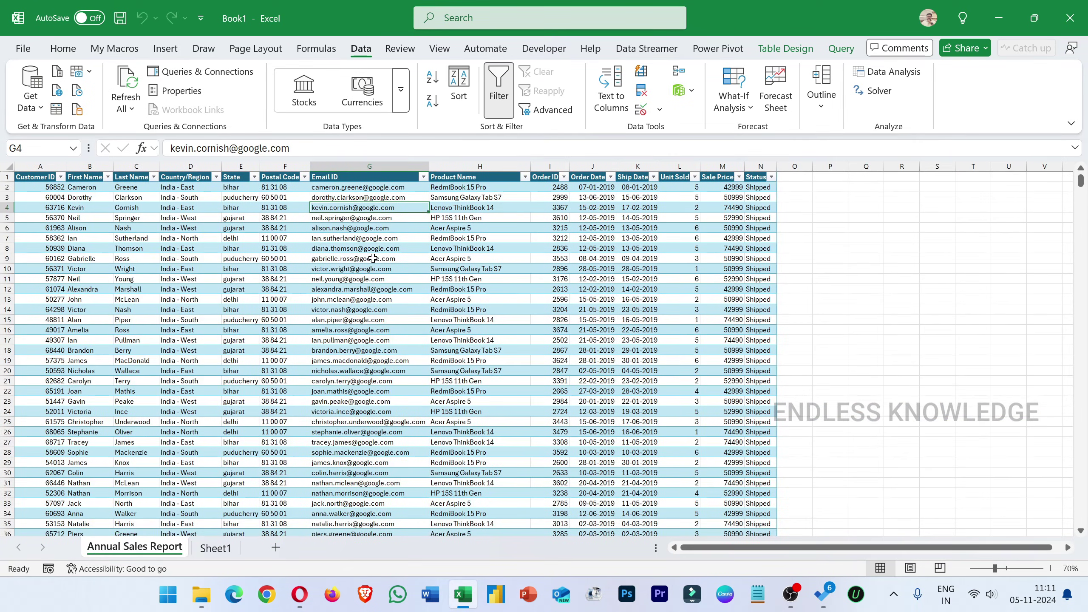
{"action": "scroll", "coordinate": [373, 258], "scroll_direction": "up", "scroll_amount": 1}
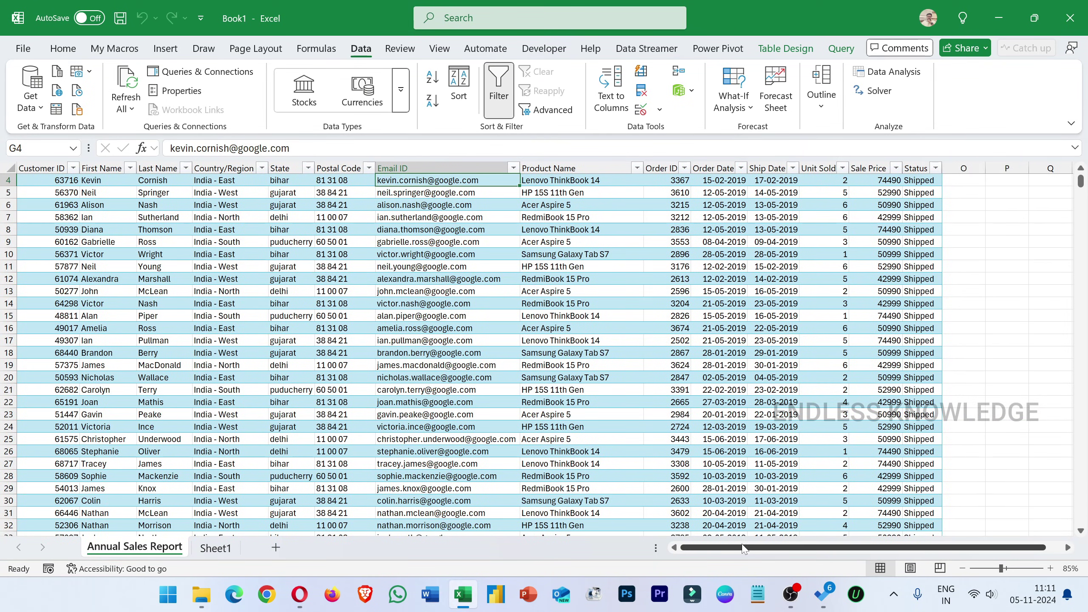
{"action": "scroll", "coordinate": [343, 299], "scroll_direction": "up", "scroll_amount": 1}
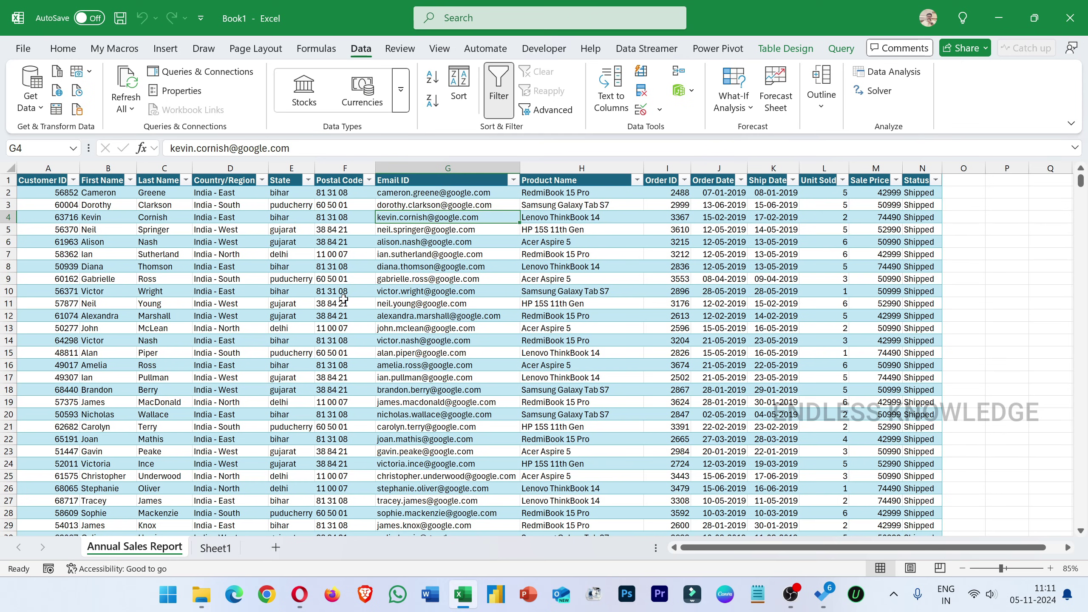
{"action": "left_click_drag", "start_coordinate": [1080, 181], "coordinate": [1086, 519]}
{"action": "scroll", "coordinate": [428, 274], "scroll_direction": "down", "scroll_amount": 2}
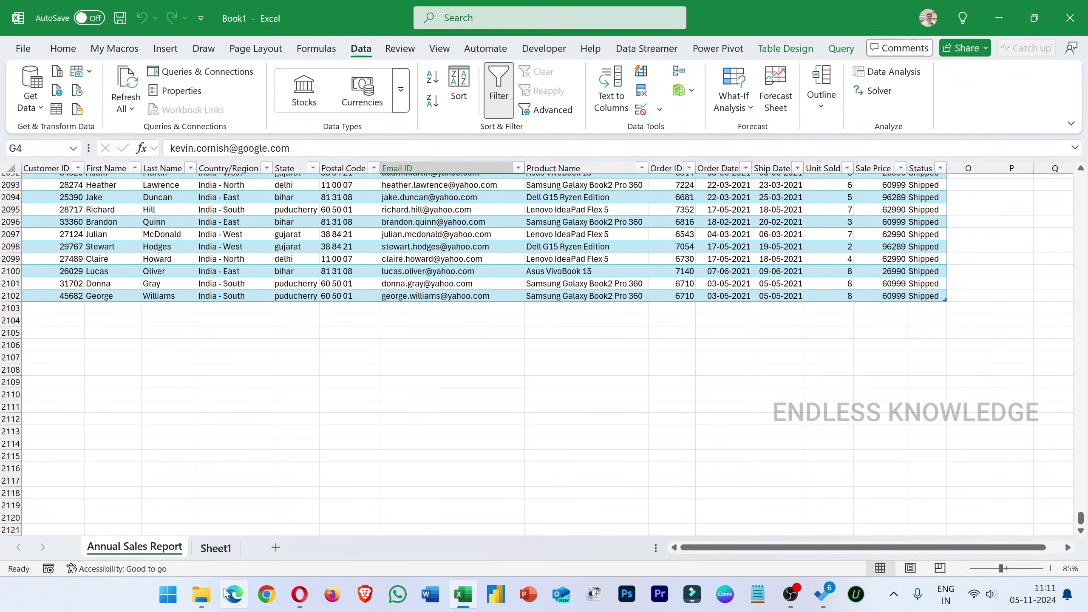
- Switch to File Explorer and open 2021.xlsx from the Annual Sales Report folder
{"action": "mouse_move", "coordinate": [201, 594]}
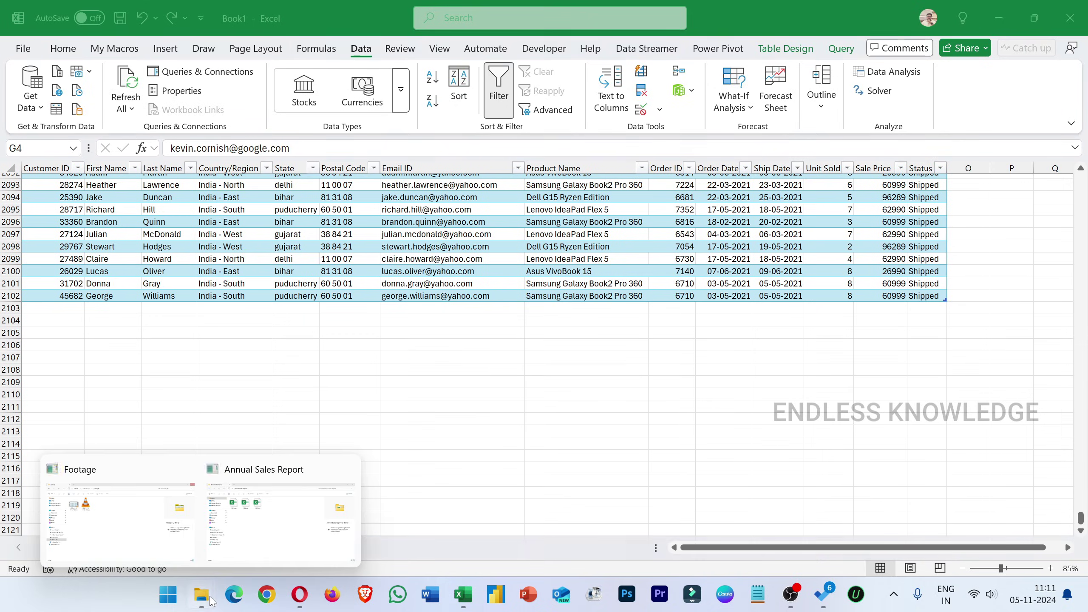
{"action": "left_click", "coordinate": [267, 512]}
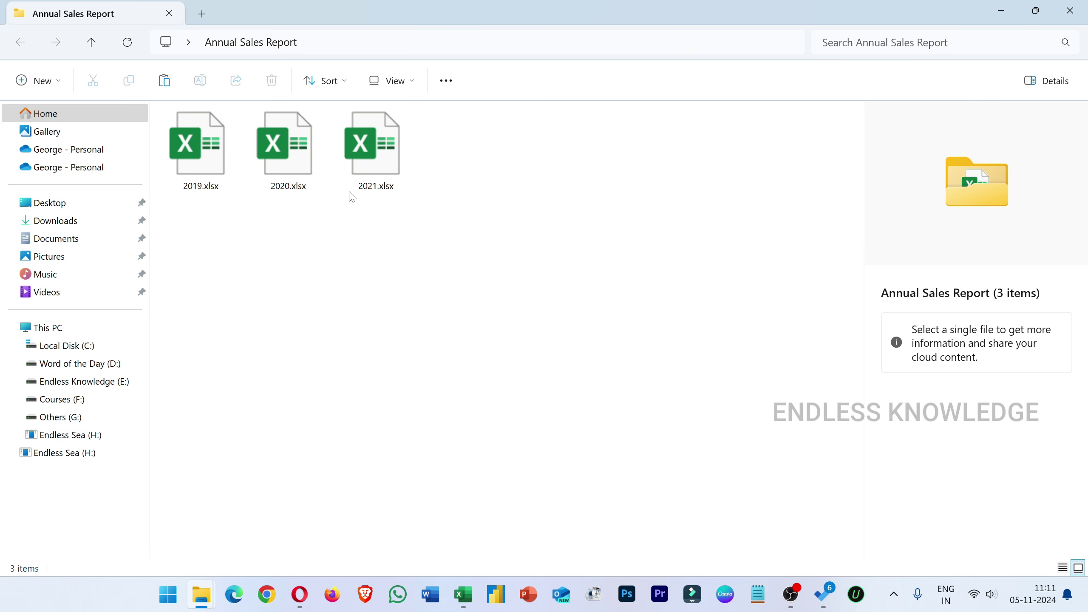
{"action": "left_click", "coordinate": [356, 152]}
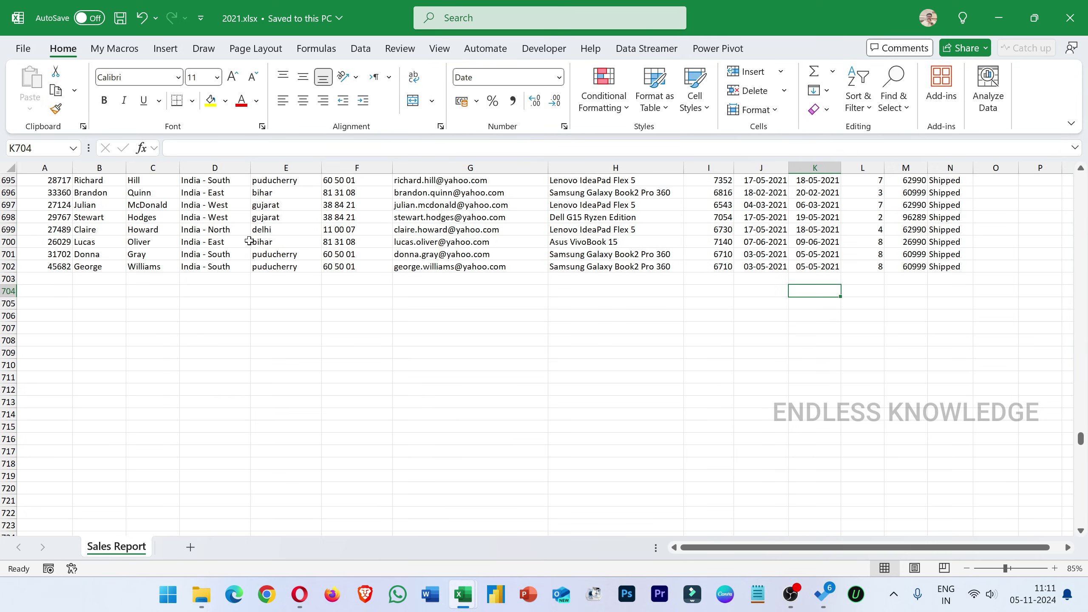
- Start a new record in row 703 with a customer ID and first name, copying the last name from the row above
{"action": "left_click", "coordinate": [64, 276]}
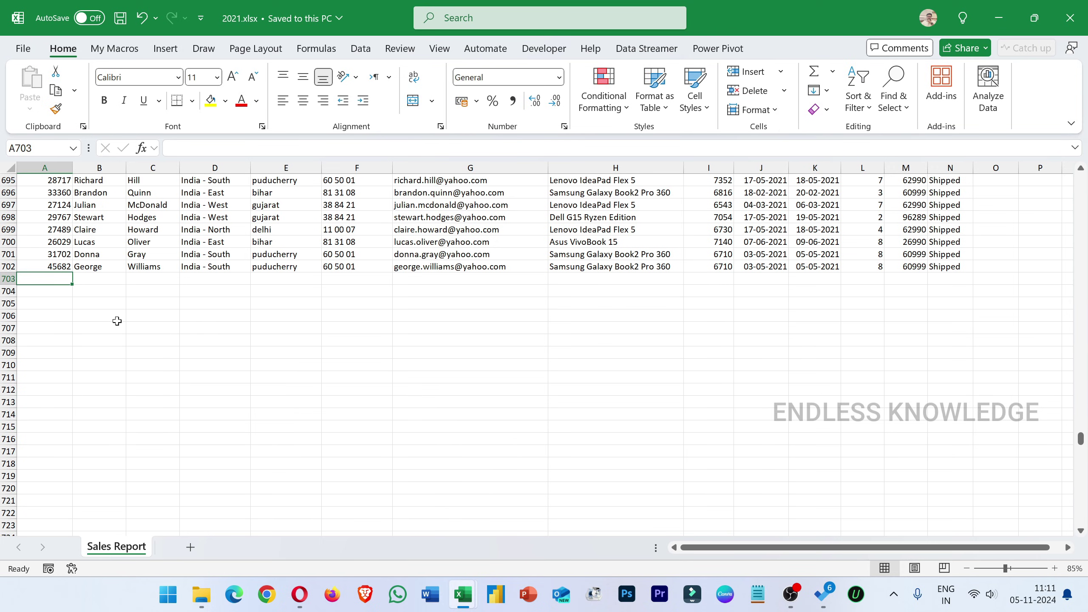
{"action": "type", "text": "41258"}
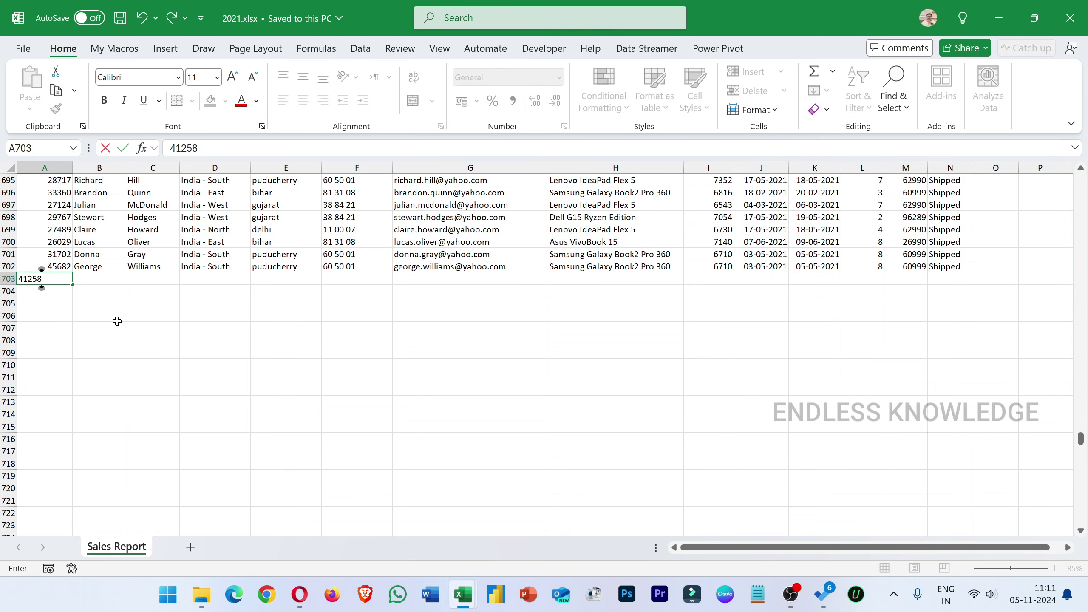
{"action": "key", "text": "Tab"}
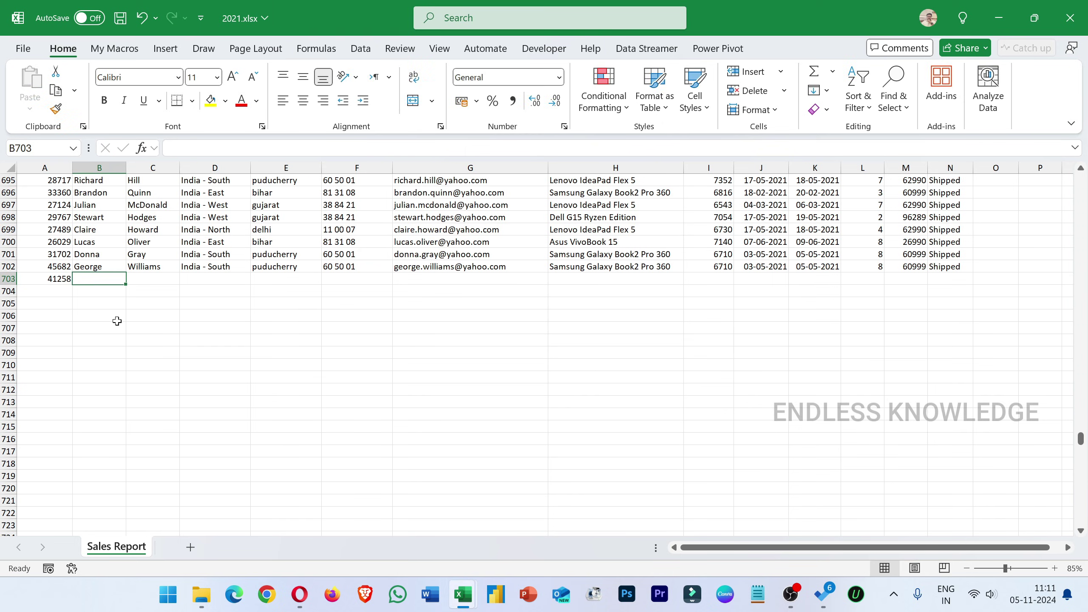
{"action": "type", "text": "Bhuvana"}
{"action": "key", "text": "Tab"}
{"action": "key", "text": "ctrl+d"}
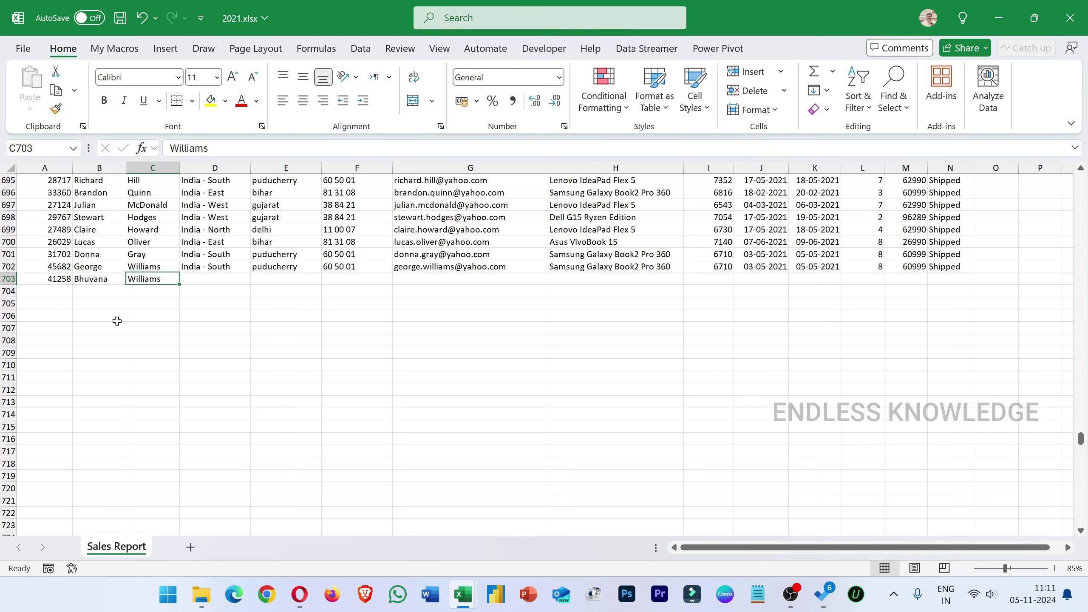
- Copy the country/region, state and postal code from the row above into row 703, and Flash Fill the customer's email
{"action": "key", "text": "Tab"}
{"action": "key", "text": "ctrl+d"}
{"action": "key", "text": "Tab"}
{"action": "key", "text": "ctrl+d"}
{"action": "key", "text": "Tab"}
{"action": "key", "text": "ctrl+d"}
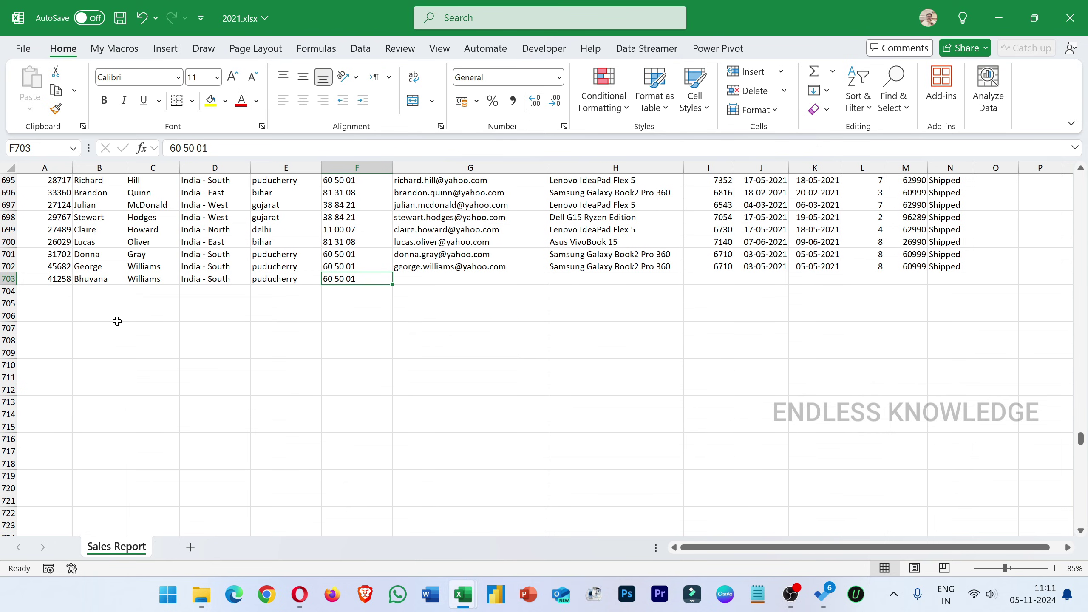
{"action": "key", "text": "Tab"}
{"action": "key", "text": "ctrl+e"}
{"action": "key", "text": "Tab"}
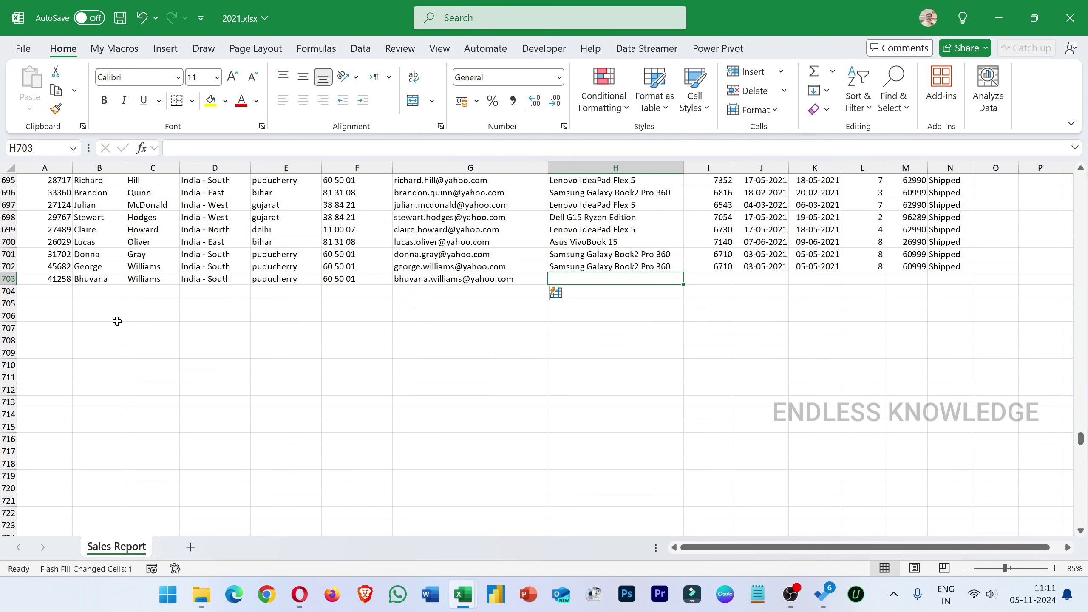
- Fill H703:N703 with the order details from the row above, then save and close the 2021 workbook
{"action": "left_click_drag", "start_coordinate": [628, 279], "coordinate": [939, 274]}
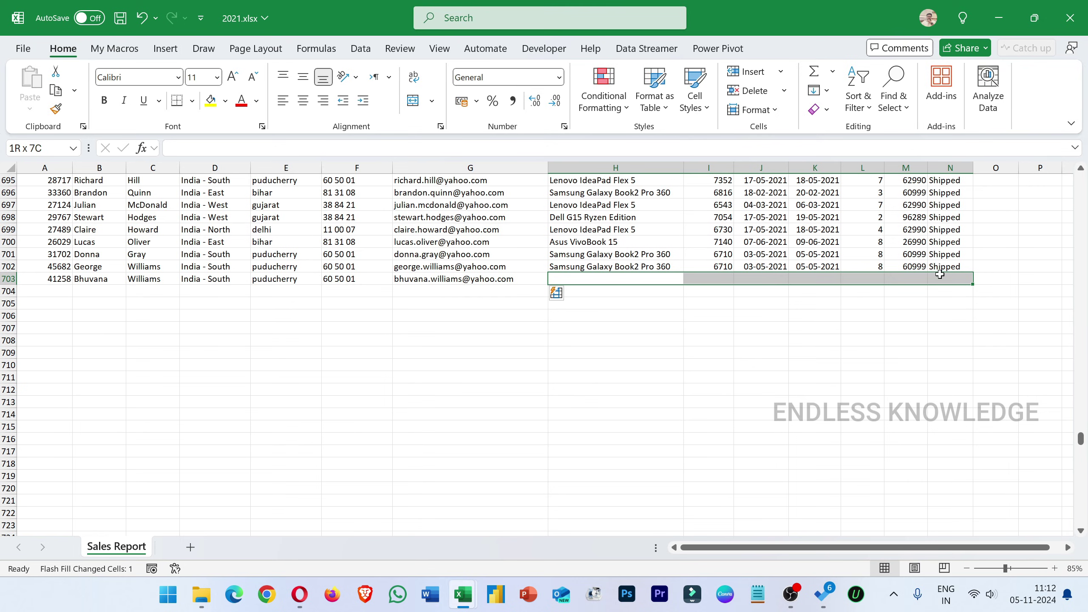
{"action": "key", "text": "ctrl+d"}
{"action": "left_click", "coordinate": [653, 299]}
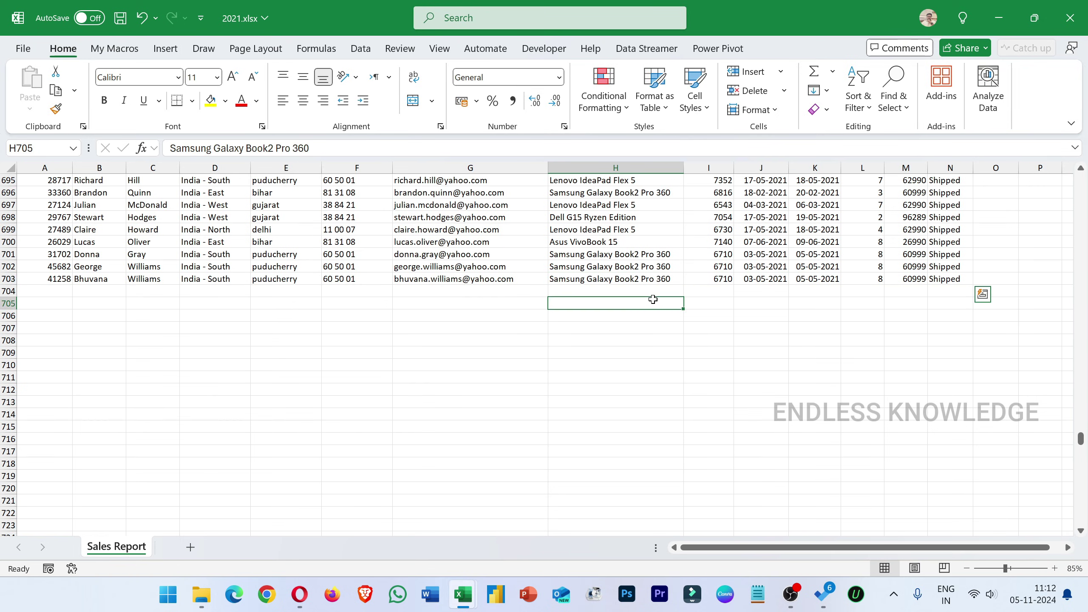
{"action": "key", "text": "ctrl+s"}
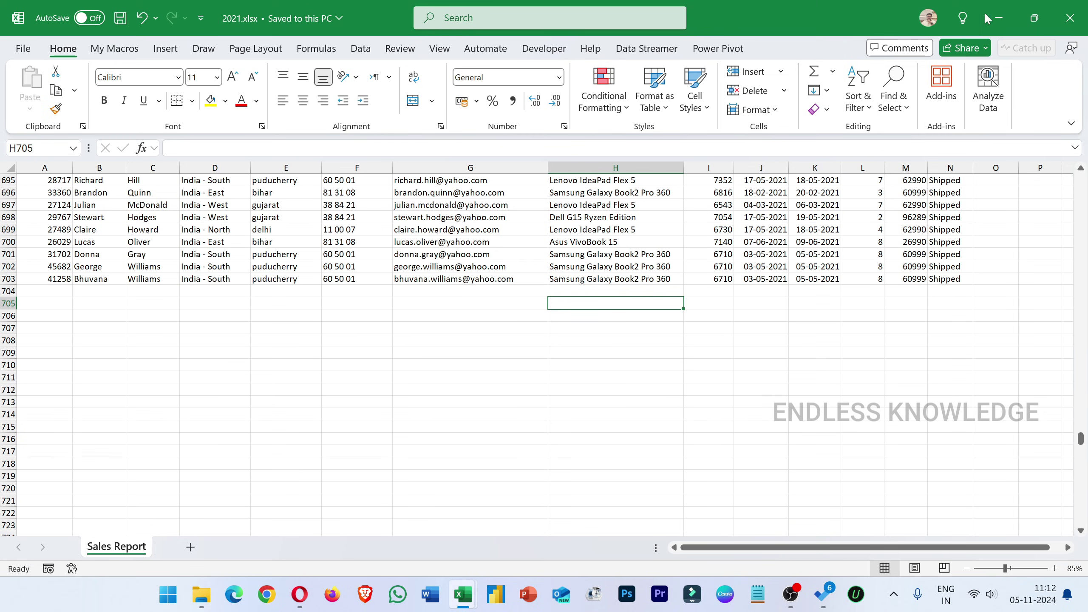
{"action": "left_click", "coordinate": [1070, 18]}
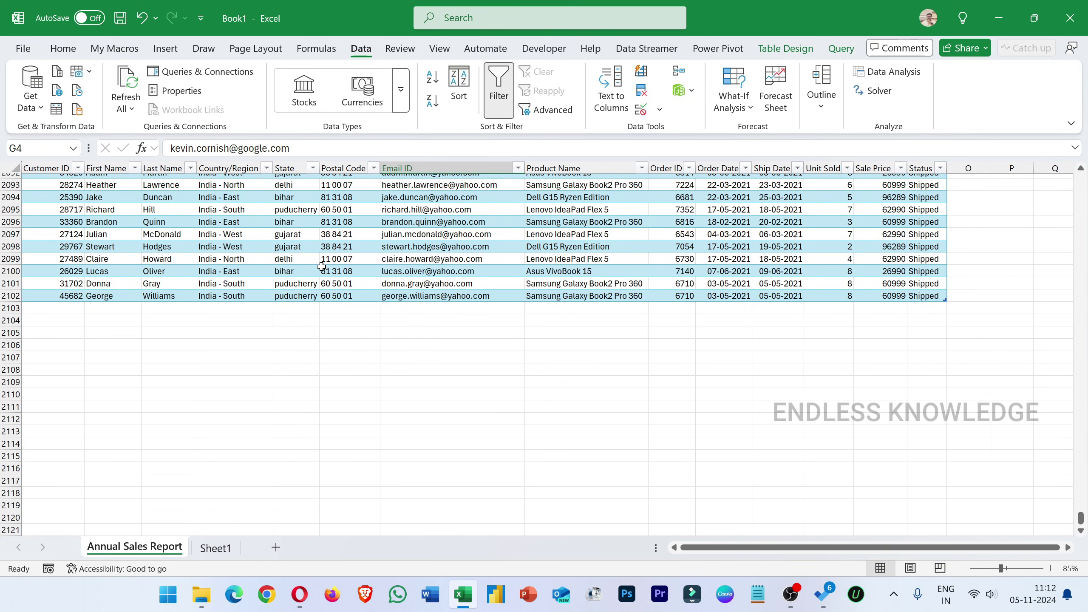
- Refresh the combined table on the Annual Sales Report sheet to load the record added to the 2021 workbook
{"action": "right_click", "coordinate": [300, 258]}
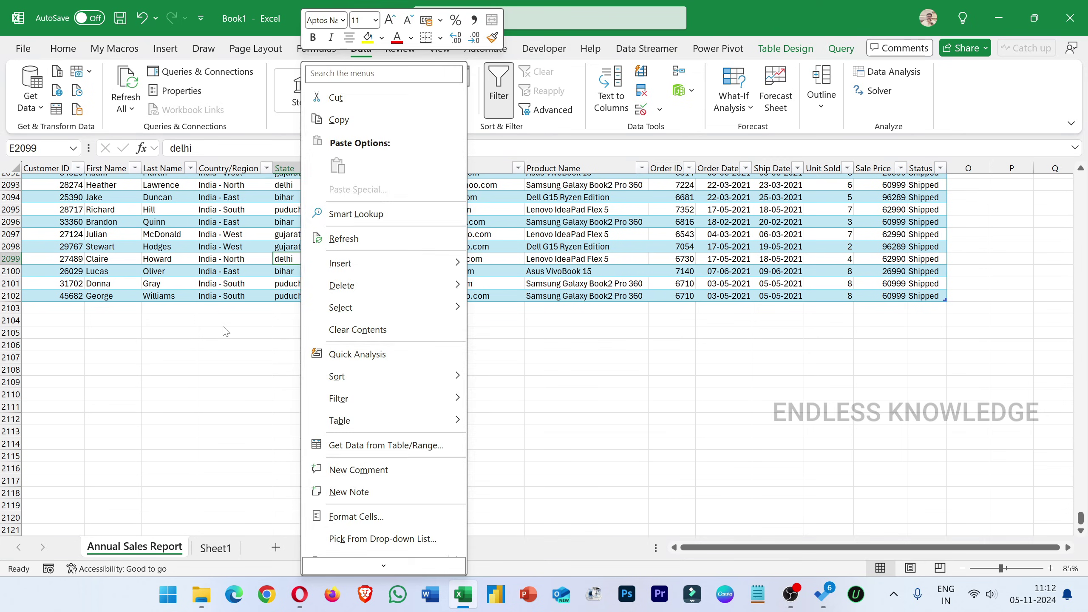
{"action": "key", "text": "Escape"}
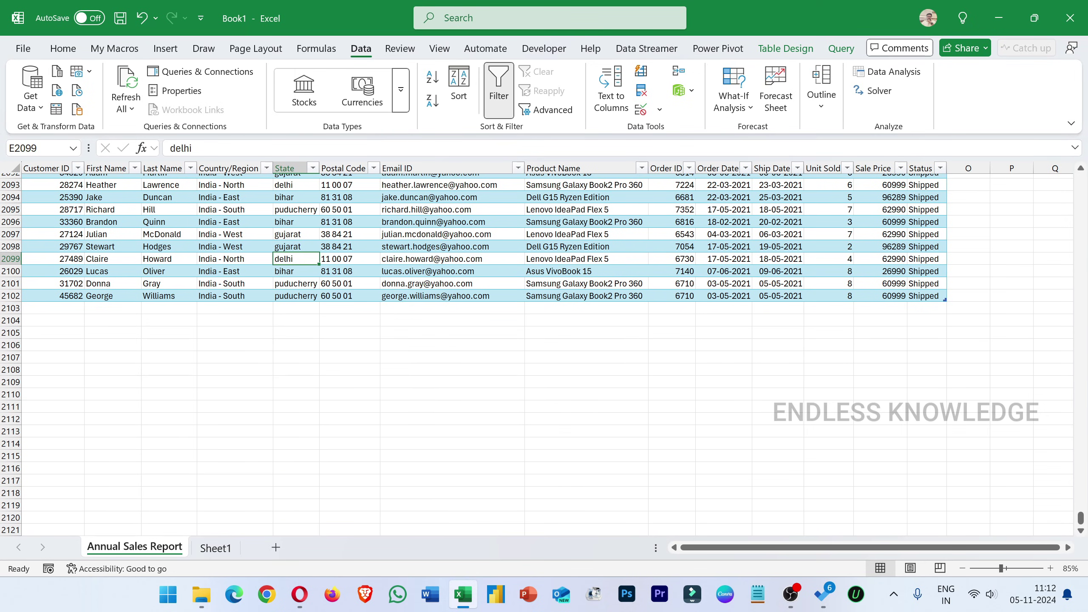
{"action": "left_click", "coordinate": [786, 49]}
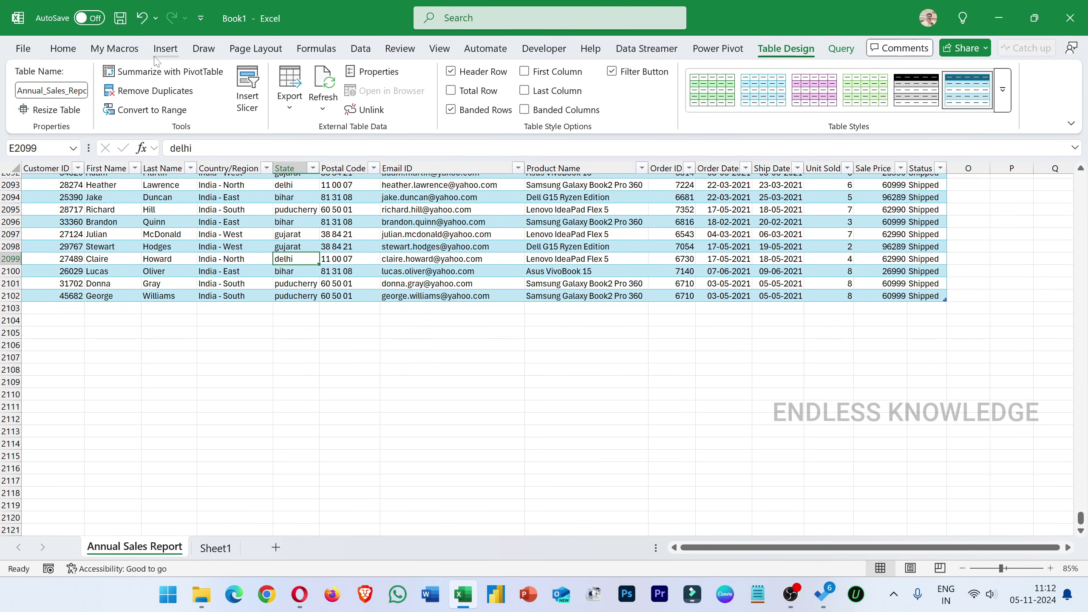
{"action": "right_click", "coordinate": [309, 221]}
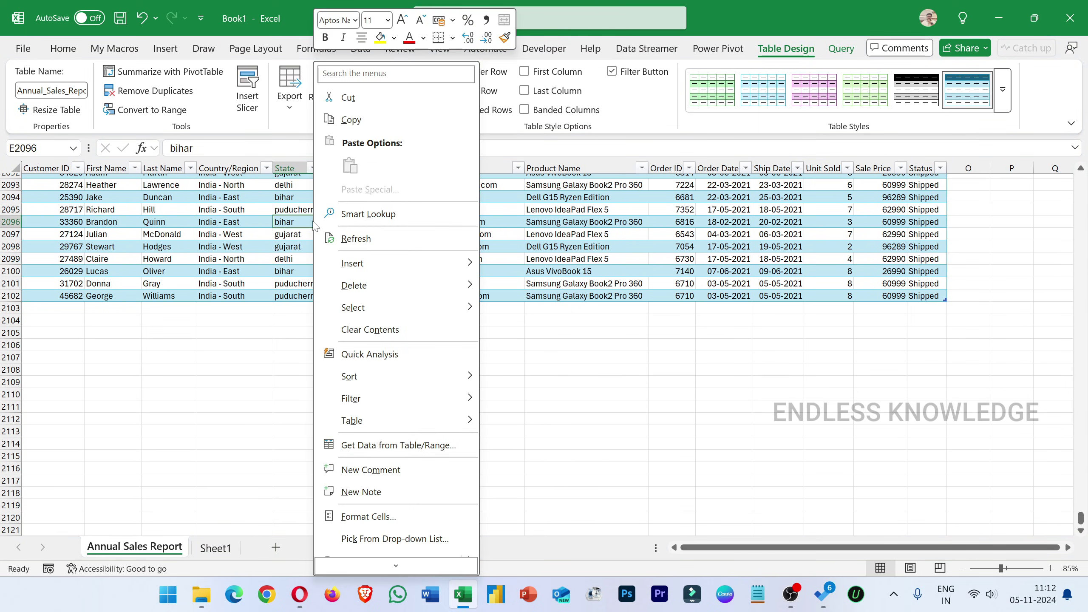
{"action": "left_click", "coordinate": [391, 246]}
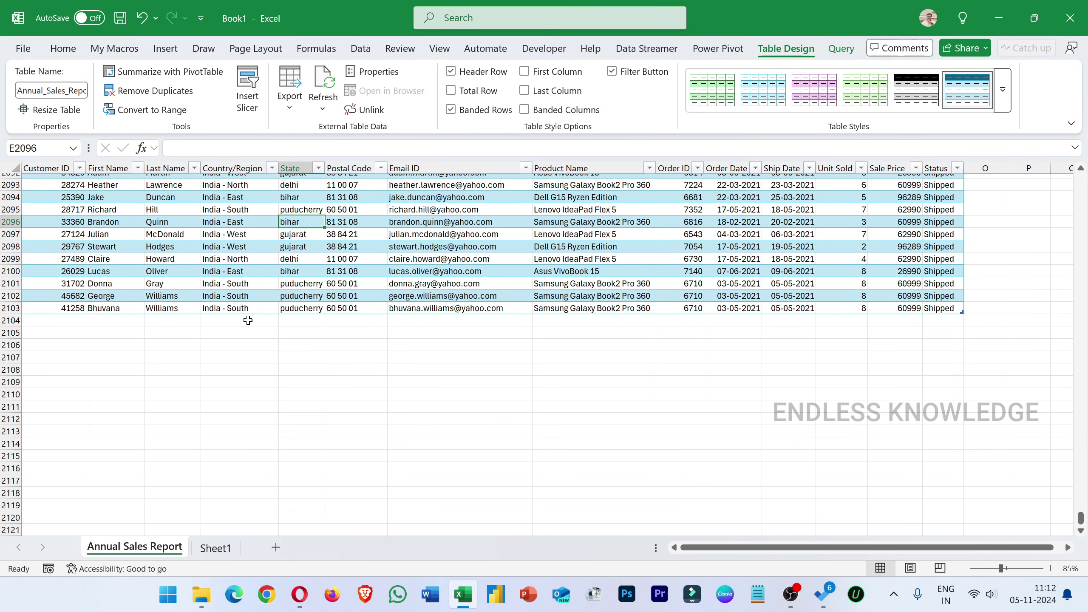
- Save the combined workbook to the Desktop as Combined Sales Data
{"action": "left_click_drag", "start_coordinate": [1080, 519], "coordinate": [1079, 173]}
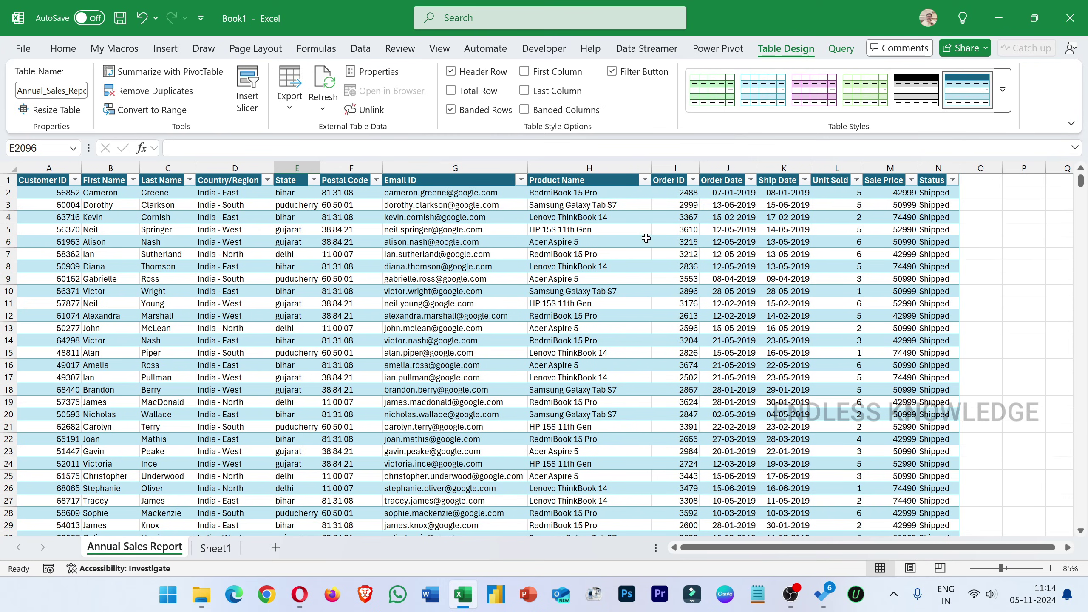
{"action": "left_click", "coordinate": [505, 316]}
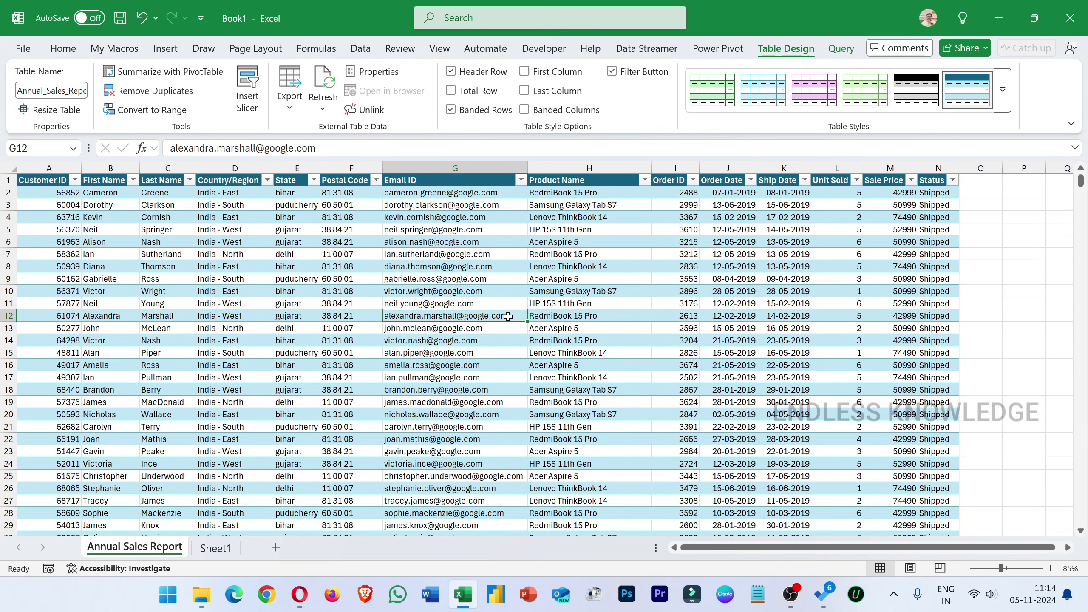
{"action": "key", "text": "ctrl+s"}
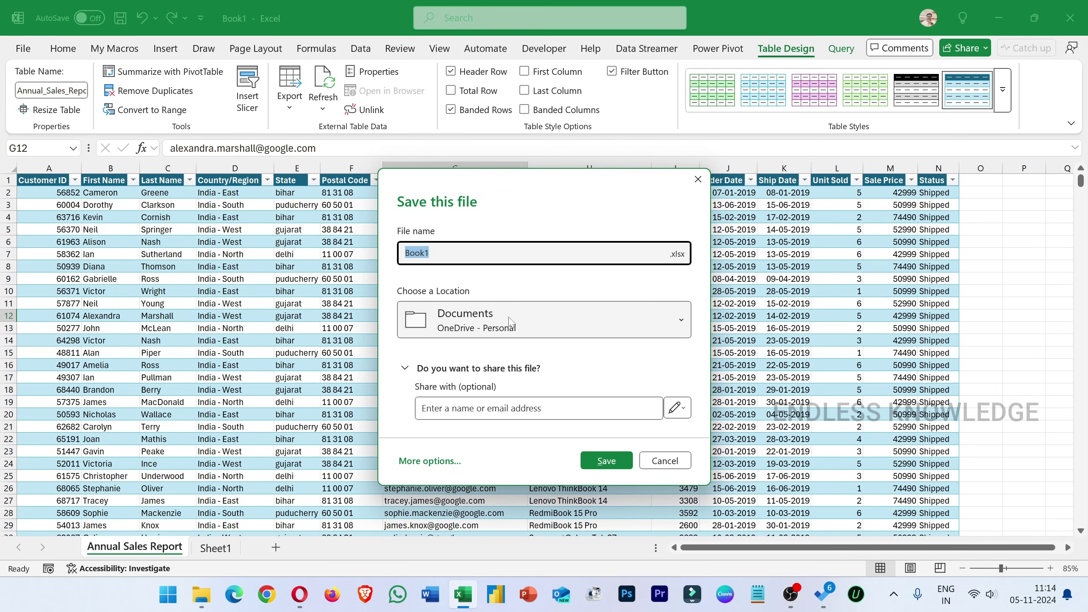
{"action": "left_click", "coordinate": [508, 319]}
{"action": "left_click", "coordinate": [485, 192]}
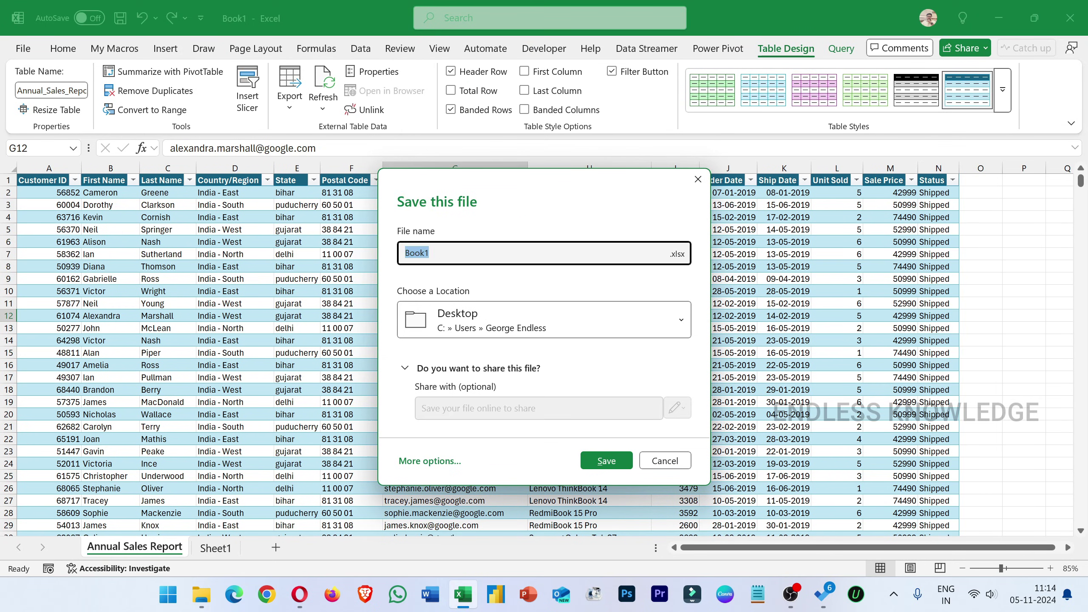
{"action": "type", "text": "Combined Sales Data"}
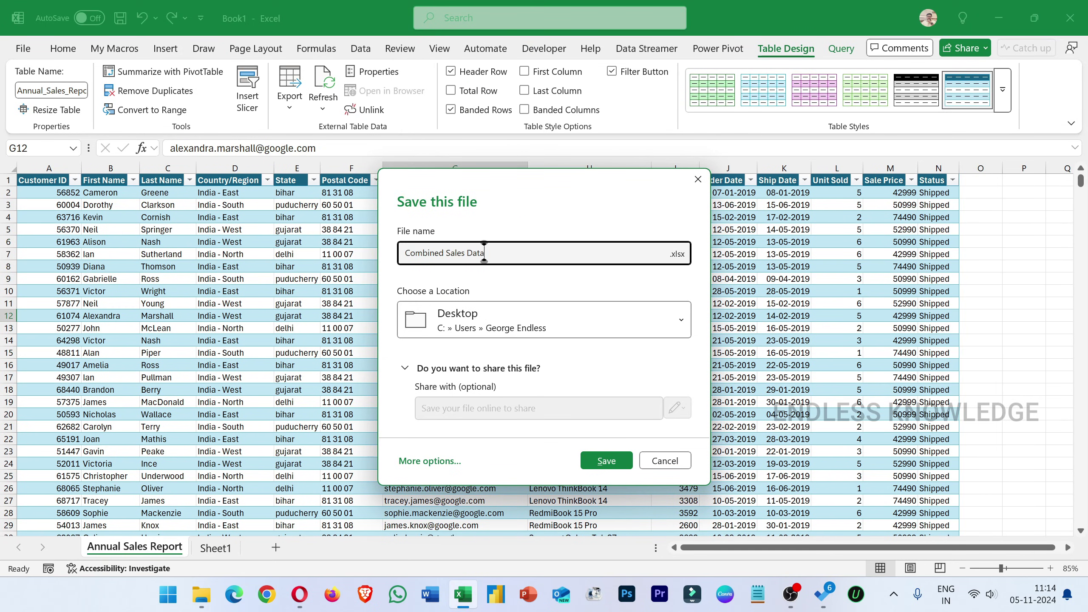
{"action": "left_click", "coordinate": [602, 459]}
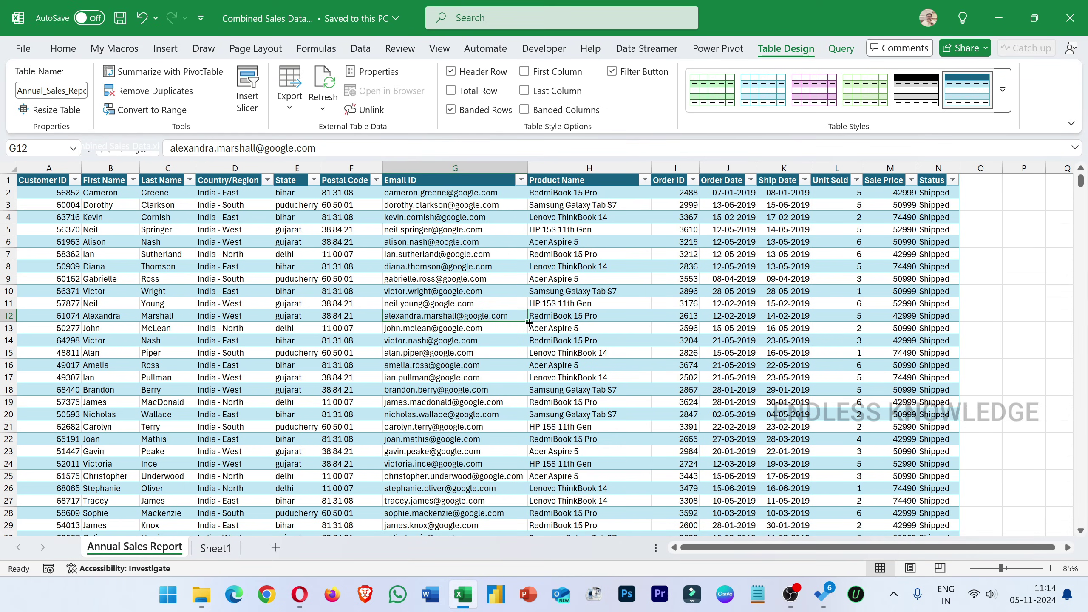